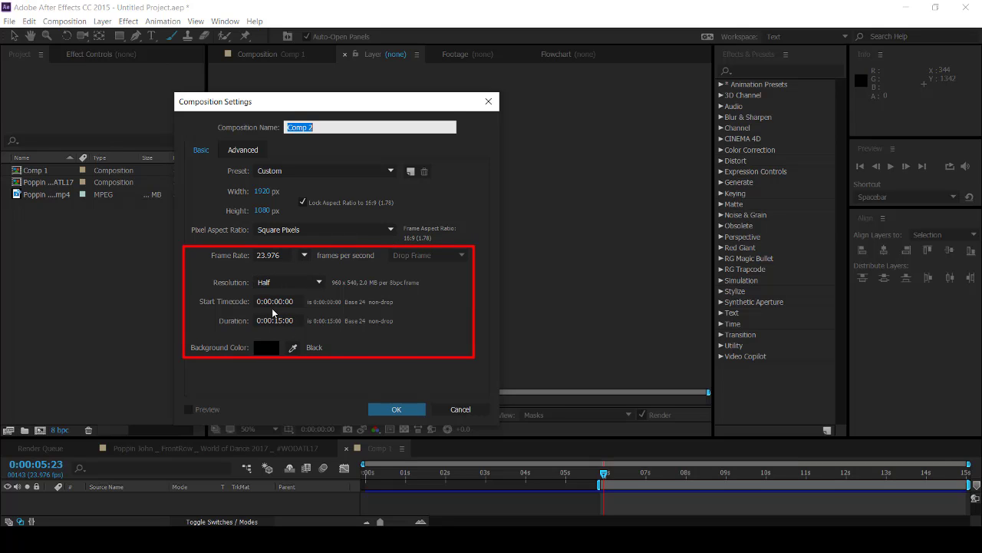
Create Comp 2 at 1920 x 1080, 23.976 fps and 15 seconds, and add the dance MP4 clip to its timeline
{"action": "left_click", "coordinate": [396, 408]}
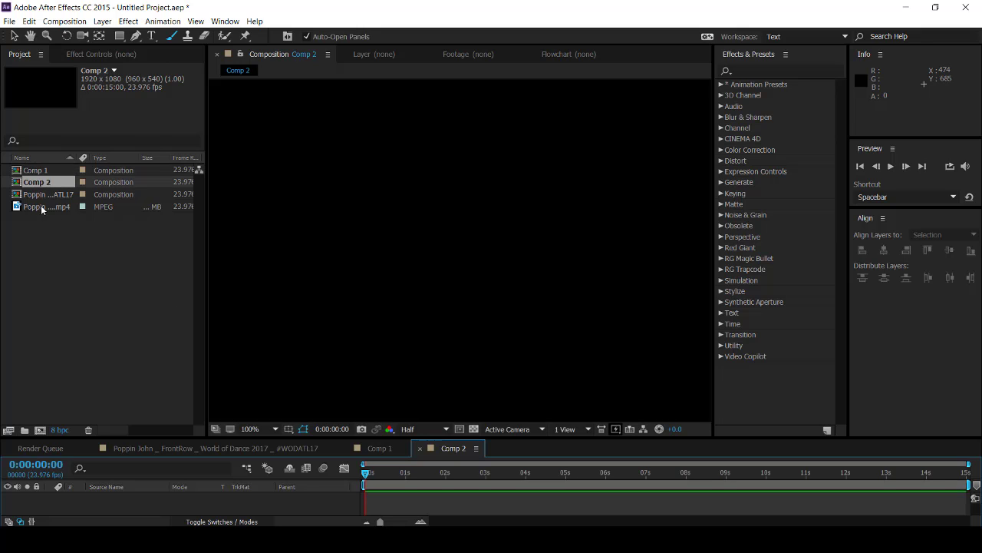
{"action": "left_click_drag", "start_coordinate": [42, 208], "coordinate": [149, 497]}
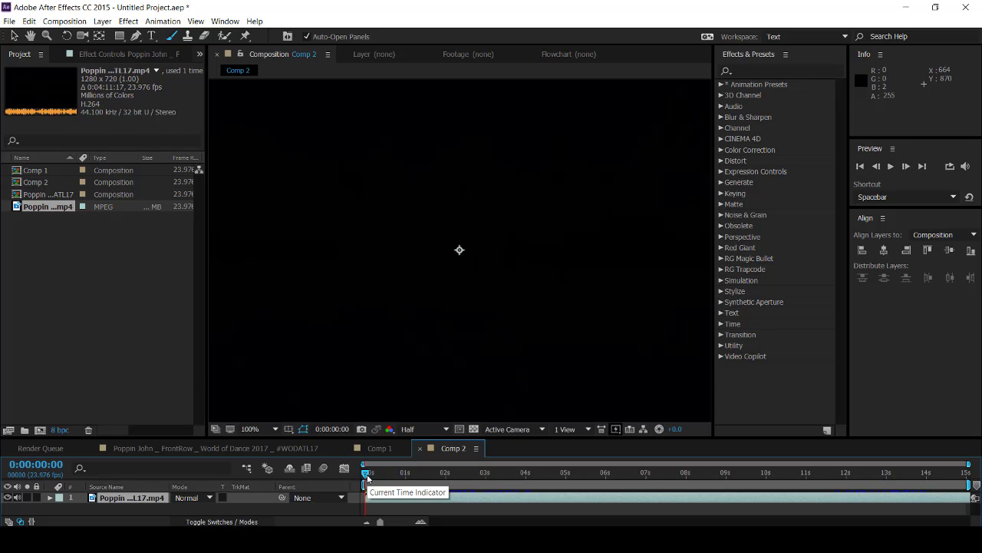
Move the current time to 0:00:06:20, where the dancer stands with one hand raised
{"action": "left_click_drag", "start_coordinate": [367, 472], "coordinate": [607, 488]}
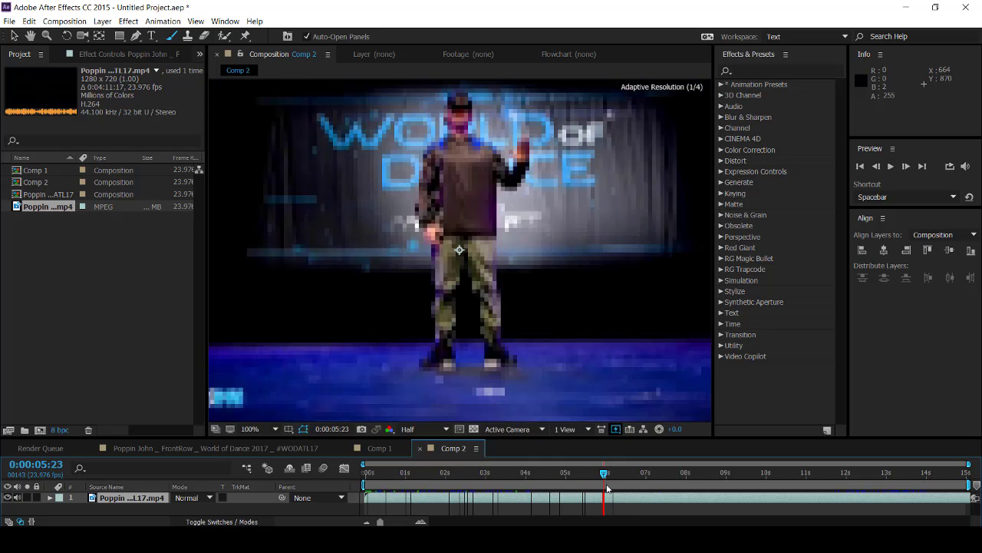
{"action": "left_click_drag", "start_coordinate": [607, 488], "coordinate": [642, 492]}
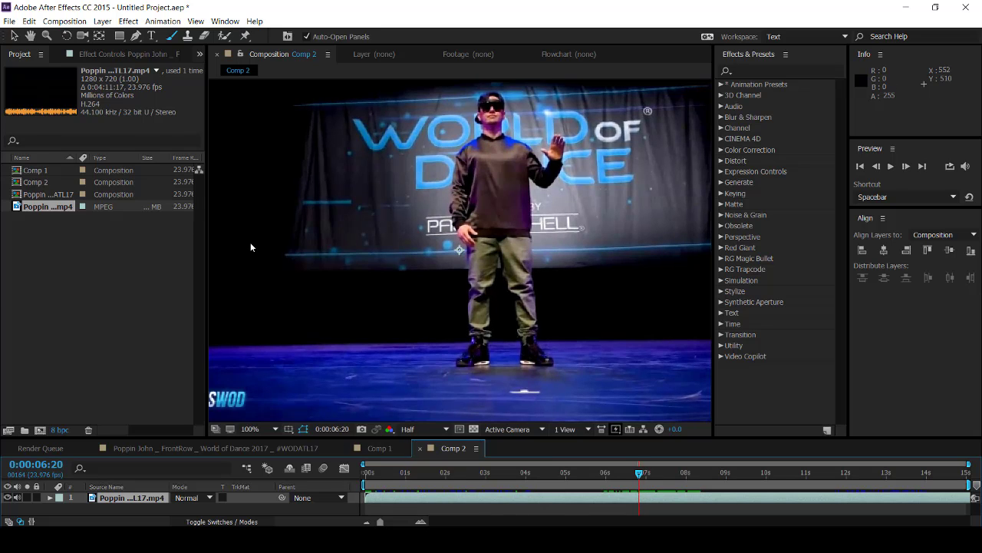
Show the Brushes and Paint panels in the workspace
{"action": "left_click", "coordinate": [169, 262]}
{"action": "left_click", "coordinate": [215, 21]}
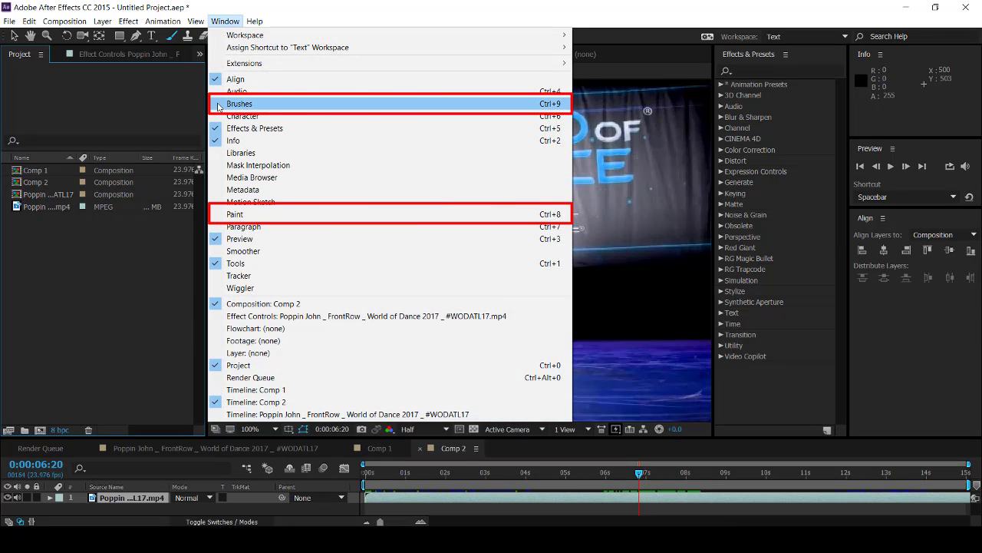
{"action": "left_click", "coordinate": [219, 105]}
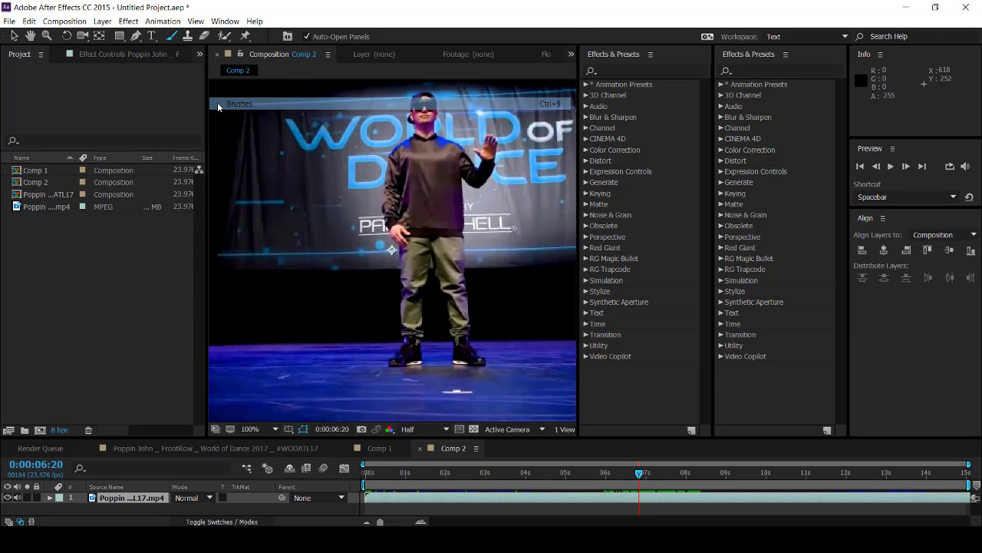
{"action": "left_click", "coordinate": [224, 22]}
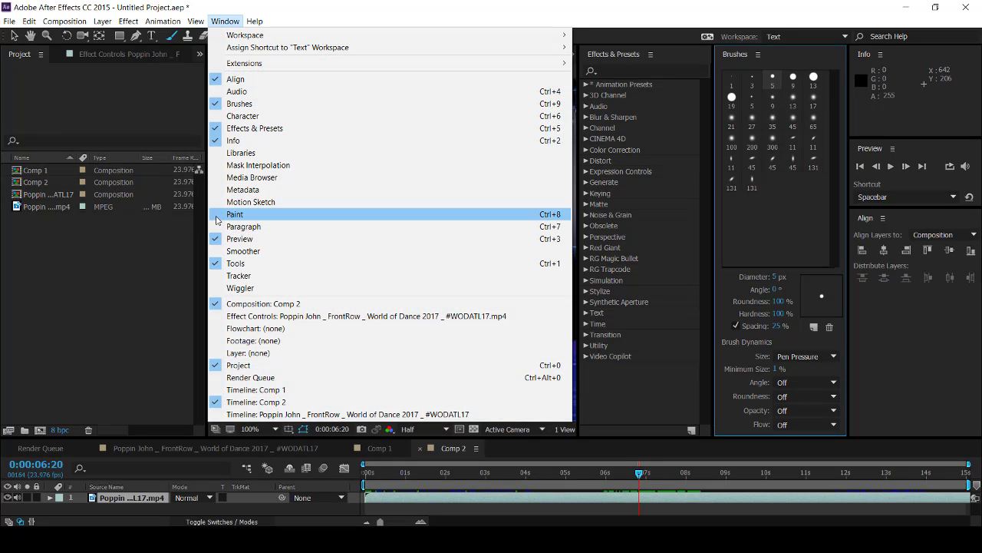
{"action": "left_click", "coordinate": [230, 214]}
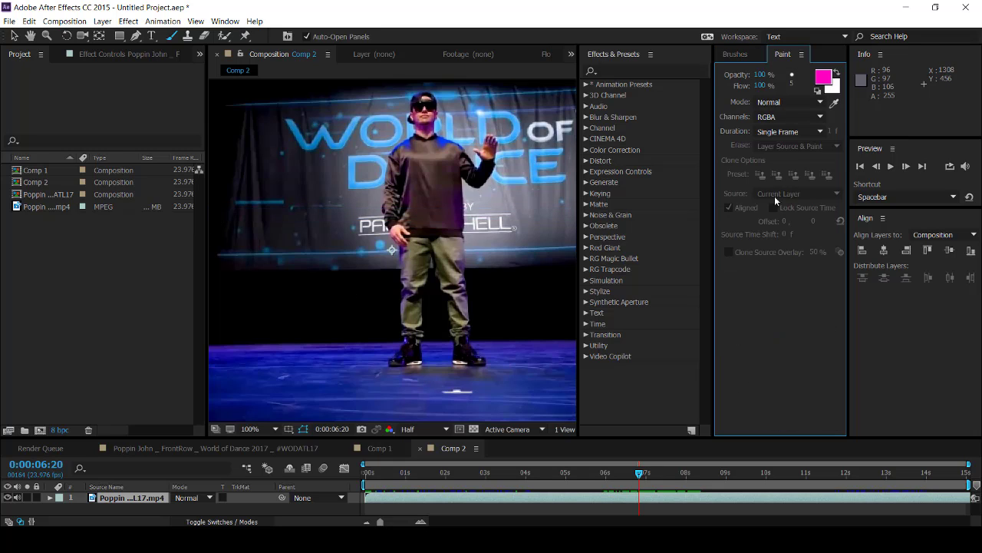
Set the paint duration to Single Frame and choose the Hard Round 9 pixels brush
{"action": "left_click", "coordinate": [806, 132]}
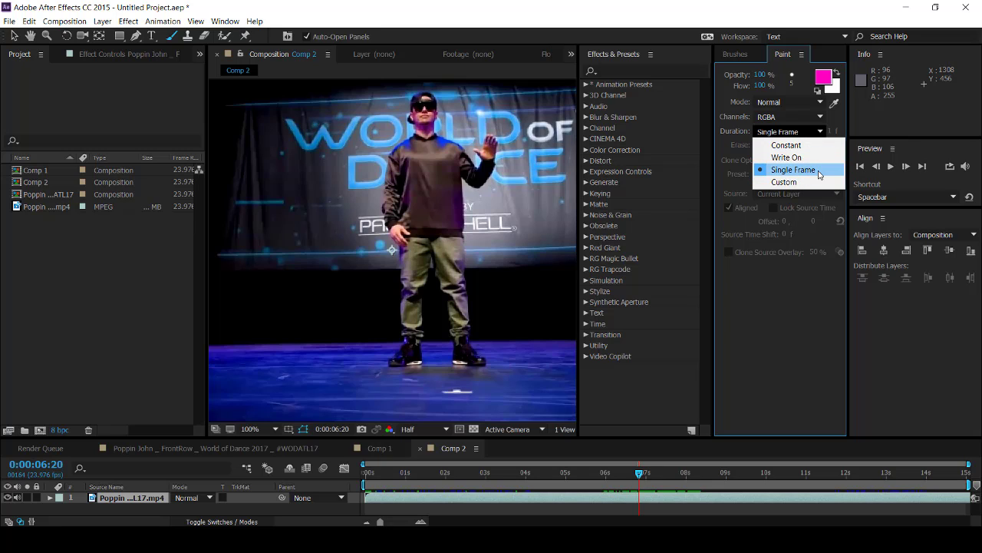
{"action": "left_click", "coordinate": [819, 170]}
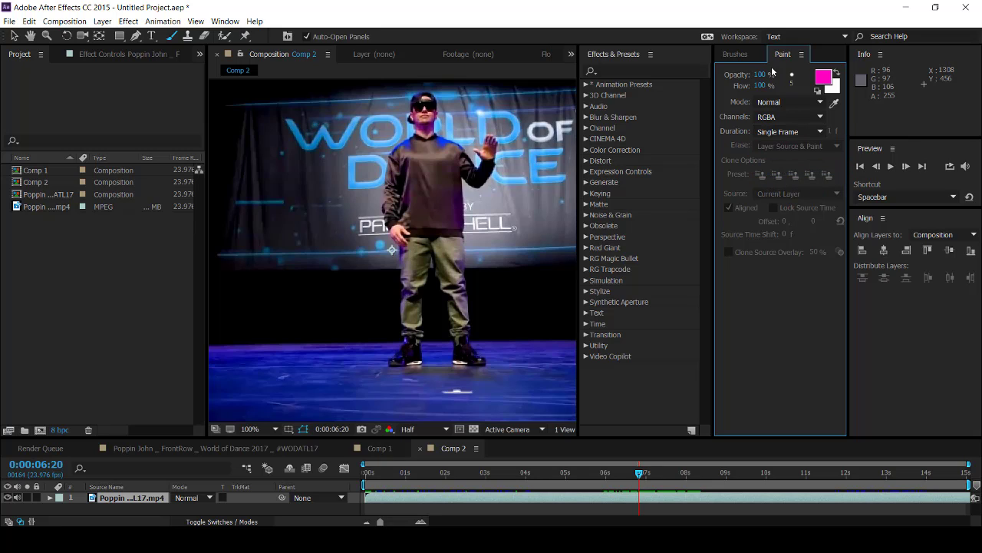
{"action": "left_click", "coordinate": [736, 55]}
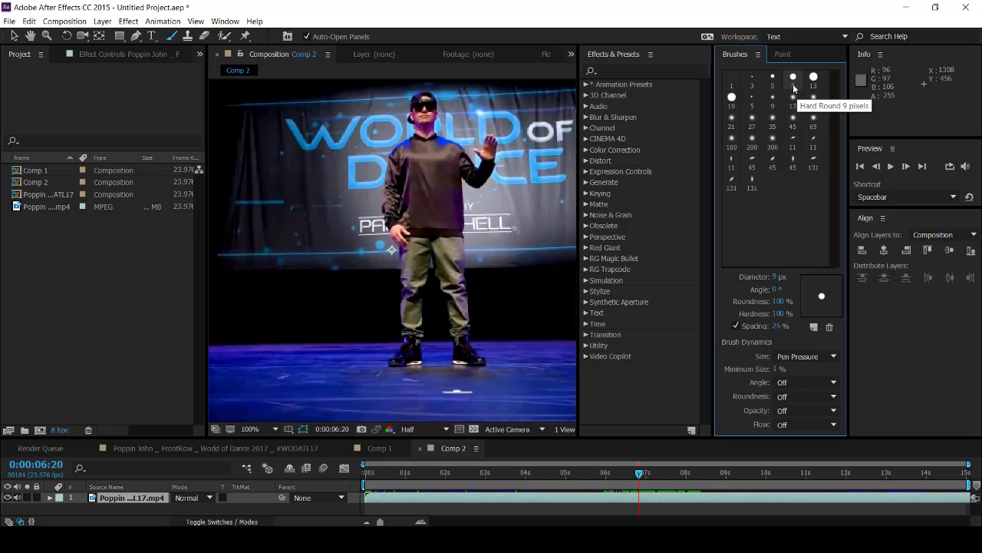
{"action": "left_click", "coordinate": [782, 54]}
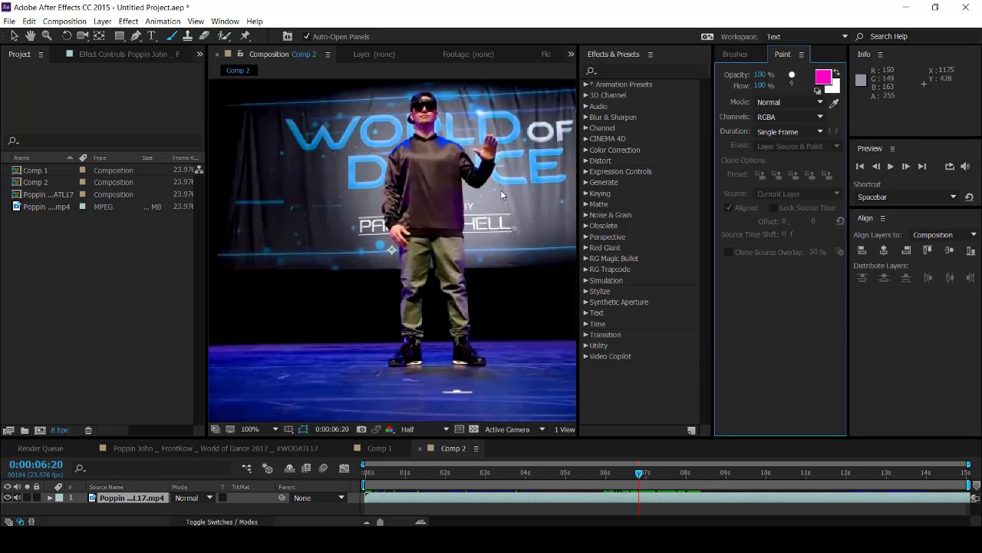
Open the clip in a widened Layer view with the Brush tool and paint both of the dancer's hands magenta
{"action": "left_click", "coordinate": [172, 36]}
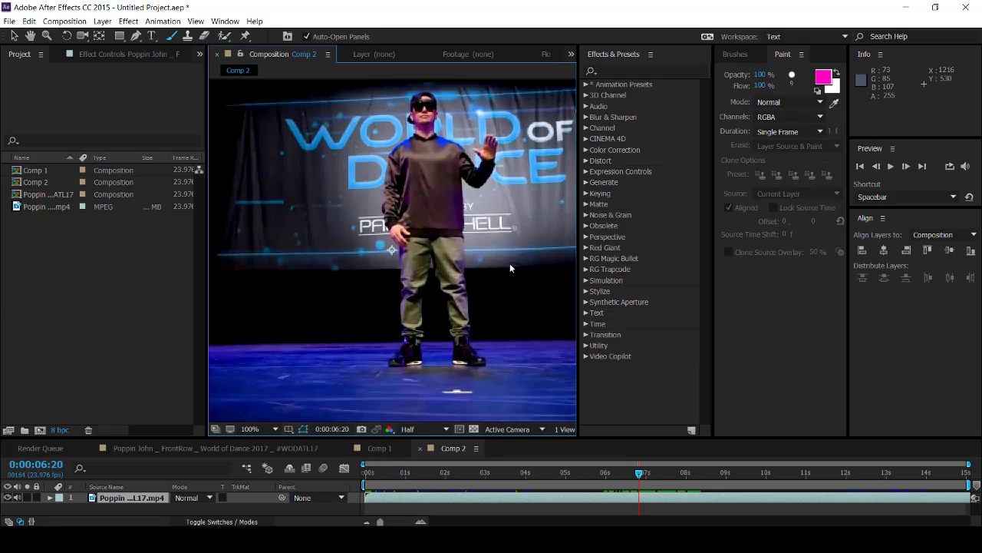
{"action": "double_click", "coordinate": [139, 498]}
{"action": "left_click_drag", "start_coordinate": [578, 220], "coordinate": [660, 220]}
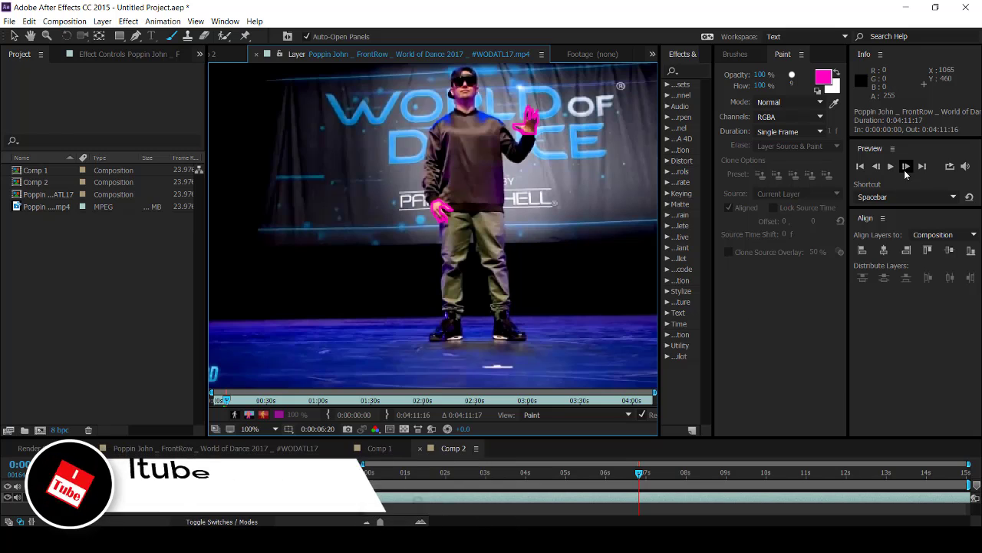
Set the foreground color to green 00FF3E and, on the next two frames, outline the dancer's glasses and draw a loop around the cap
{"action": "left_click", "coordinate": [906, 166]}
{"action": "left_click", "coordinate": [823, 77]}
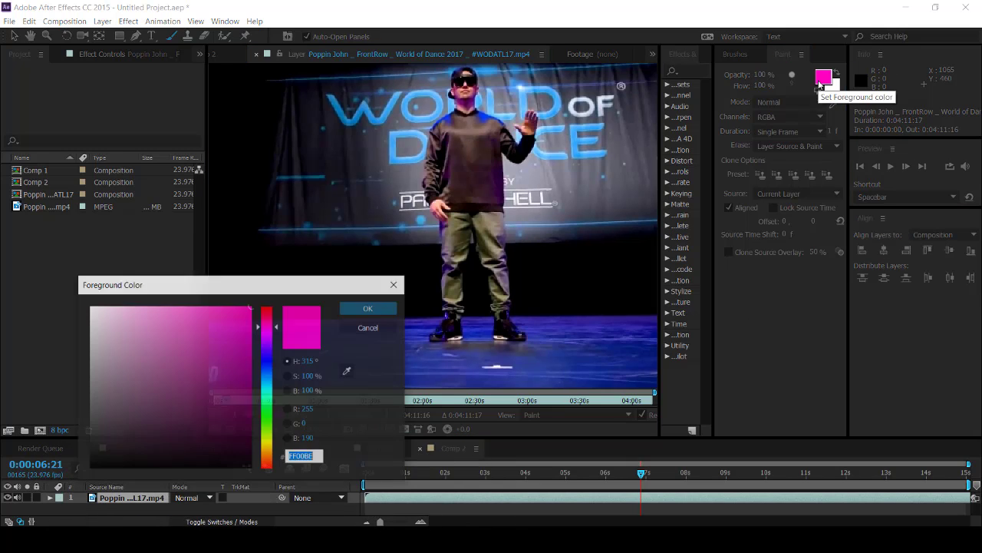
{"action": "left_click", "coordinate": [266, 407]}
{"action": "left_click", "coordinate": [379, 311]}
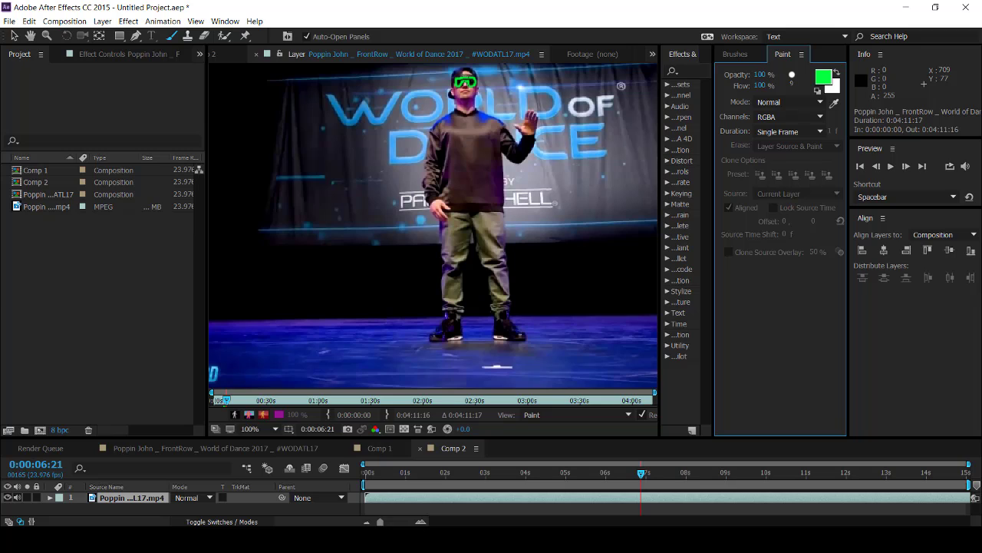
{"action": "left_click", "coordinate": [906, 166]}
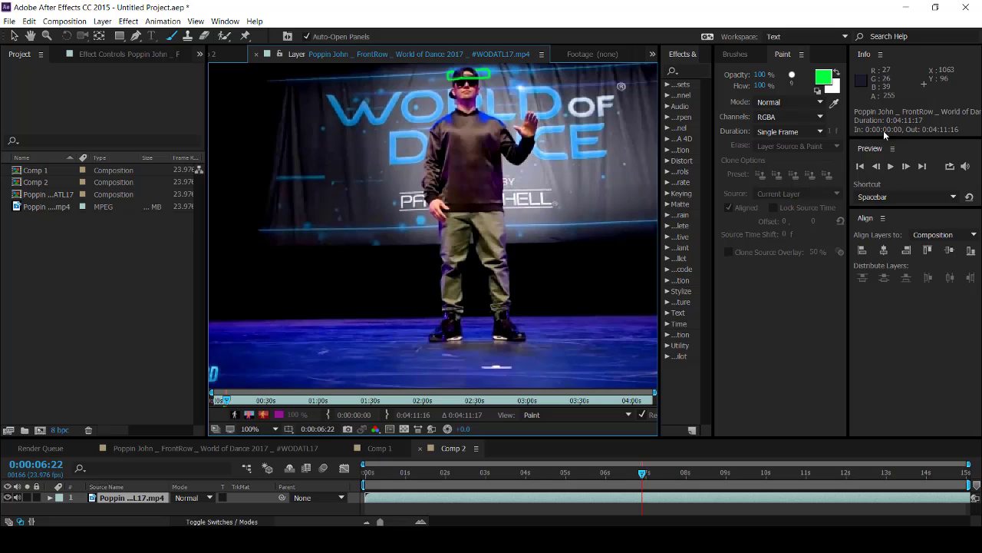
Advance to 0:00:06:23, set the foreground color to pink FF0076 and draw a loop around the dancer's chin
{"action": "left_click", "coordinate": [906, 166]}
{"action": "left_click", "coordinate": [823, 77]}
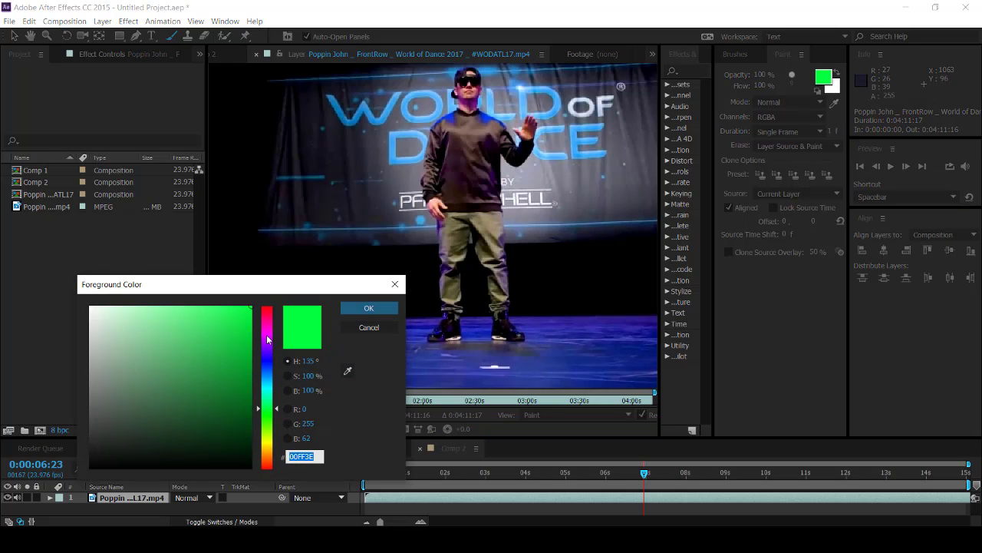
{"action": "left_click_drag", "start_coordinate": [269, 339], "coordinate": [268, 319]}
{"action": "left_click", "coordinate": [368, 308]}
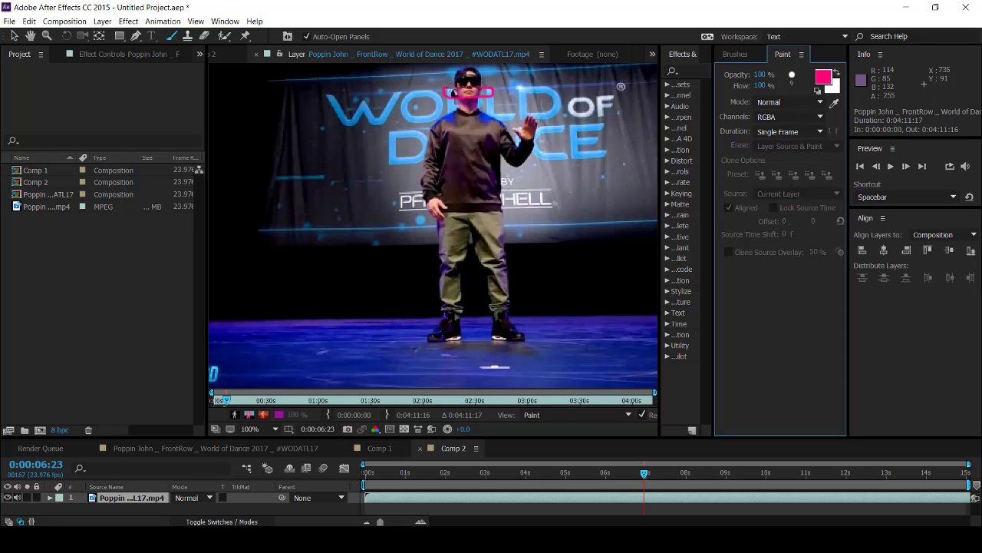
Advance to 0:00:07:00, set the foreground color to yellow FFF600 and draw a loop around the dancer's neck
{"action": "left_click", "coordinate": [906, 166]}
{"action": "left_click", "coordinate": [824, 77]}
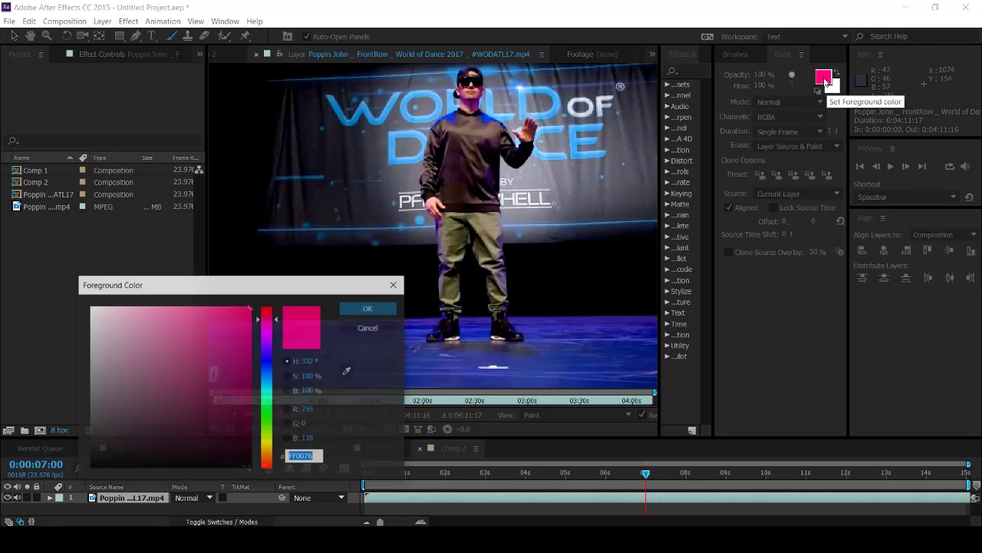
{"action": "type", "text": "FFFF00"}
{"action": "key", "text": "Return"}
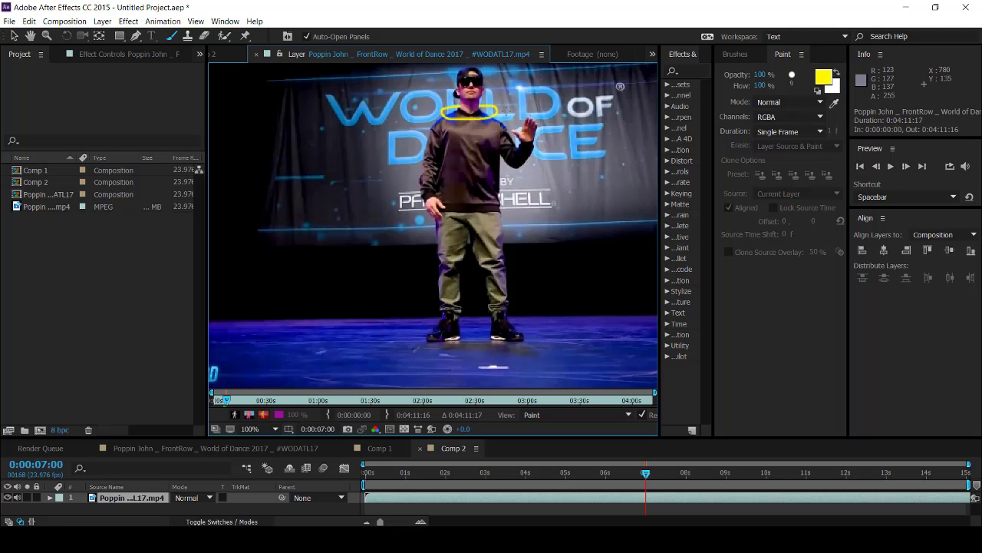
Advance to 0:00:07:01, set the foreground color to turquoise and draw a loop around the dancer's chest and raised arm
{"action": "left_click", "coordinate": [906, 166]}
{"action": "left_click", "coordinate": [823, 77]}
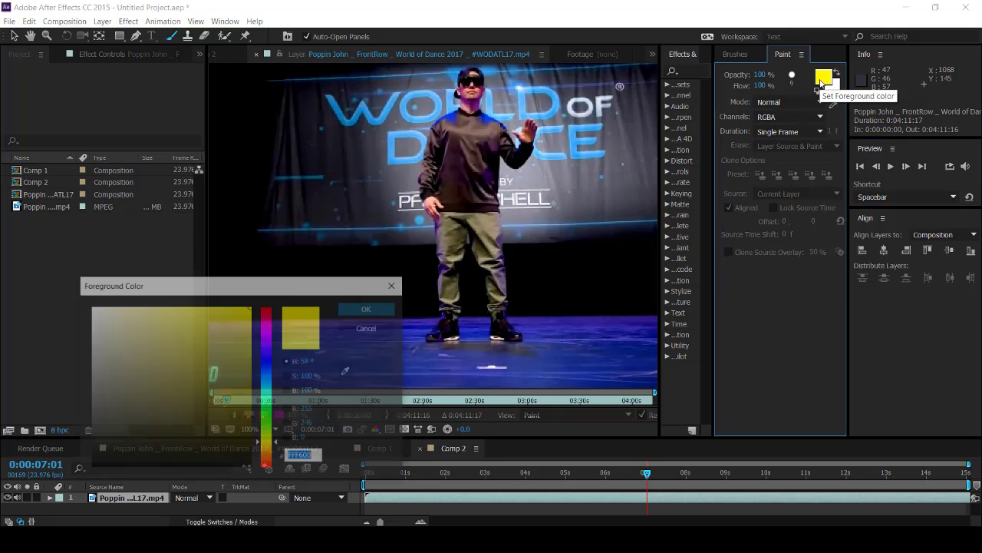
{"action": "left_click", "coordinate": [265, 396]}
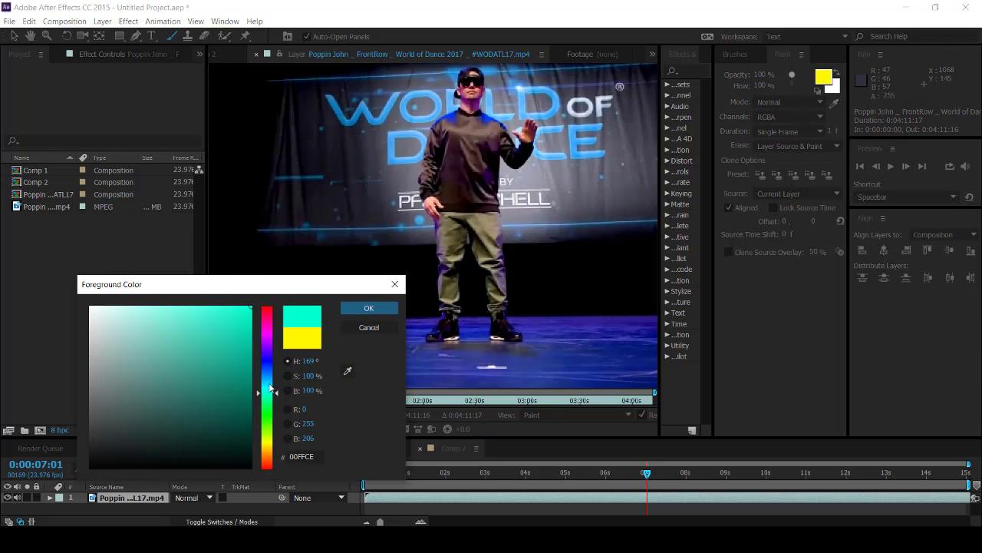
{"action": "left_click", "coordinate": [368, 308]}
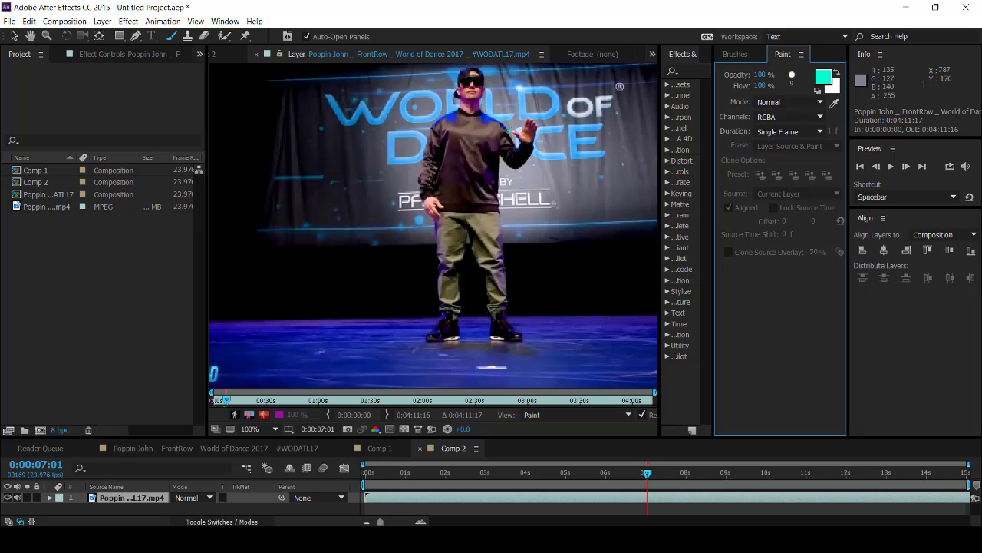
{"action": "left_click_drag", "start_coordinate": [508, 132], "coordinate": [517, 131]}
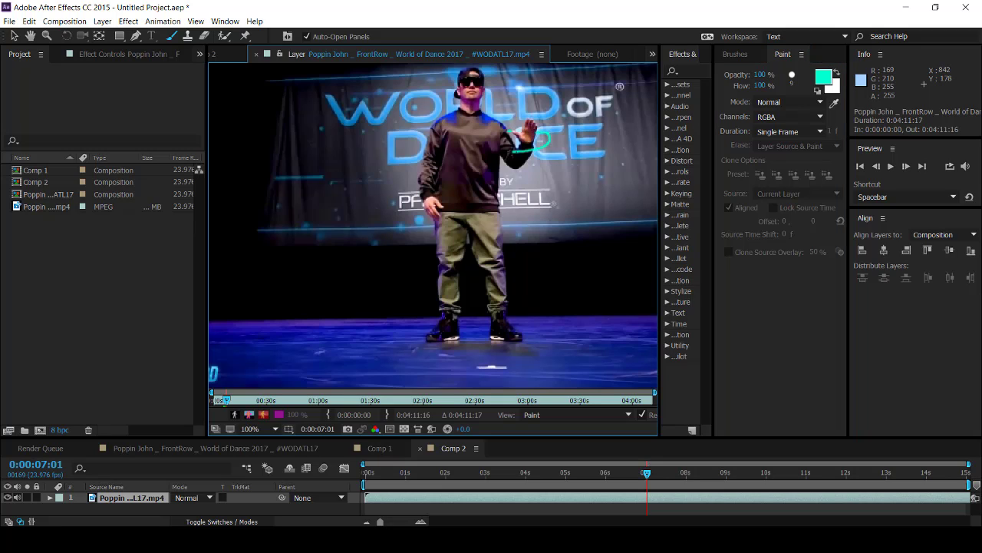
{"action": "left_click_drag", "start_coordinate": [466, 151], "coordinate": [409, 144]}
Advance to 0:00:07:02, set the foreground color to blue-violet and draw a loop around the dancer's waist
{"action": "left_click", "coordinate": [906, 166]}
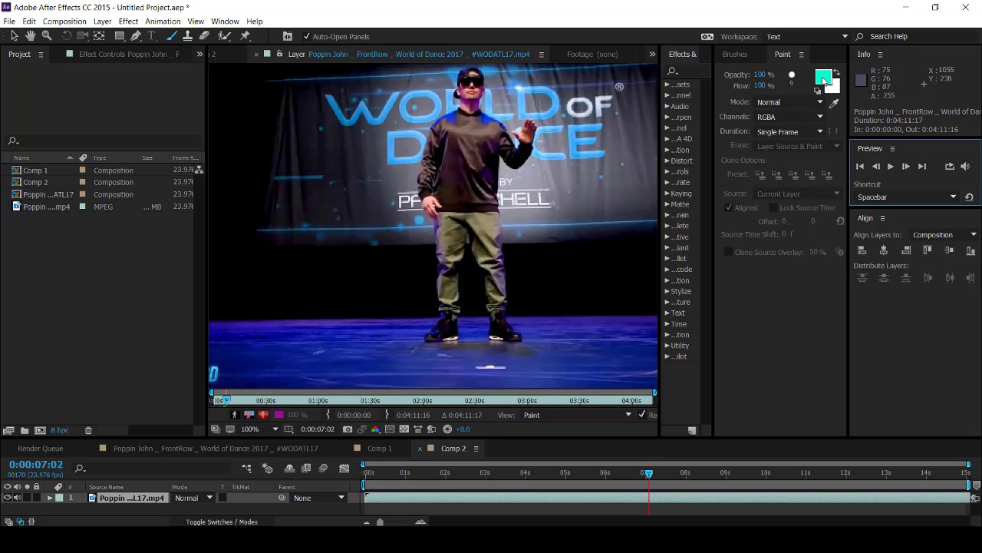
{"action": "left_click", "coordinate": [823, 79]}
{"action": "left_click", "coordinate": [270, 355]}
{"action": "left_click", "coordinate": [362, 311]}
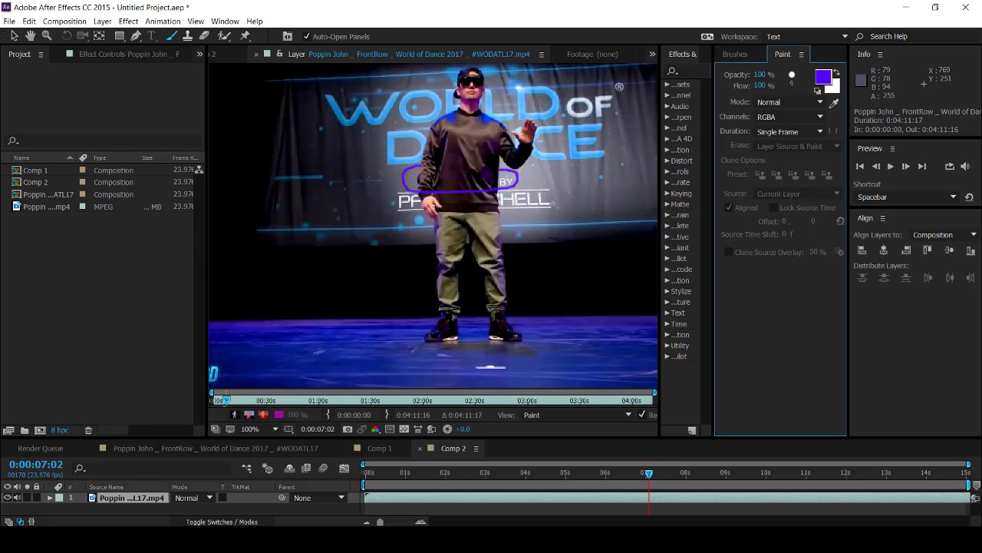
Advance to 0:00:07:03, set the foreground color to green 00FF30 and draw a loop around the dancer's hips
{"action": "left_click", "coordinate": [906, 164]}
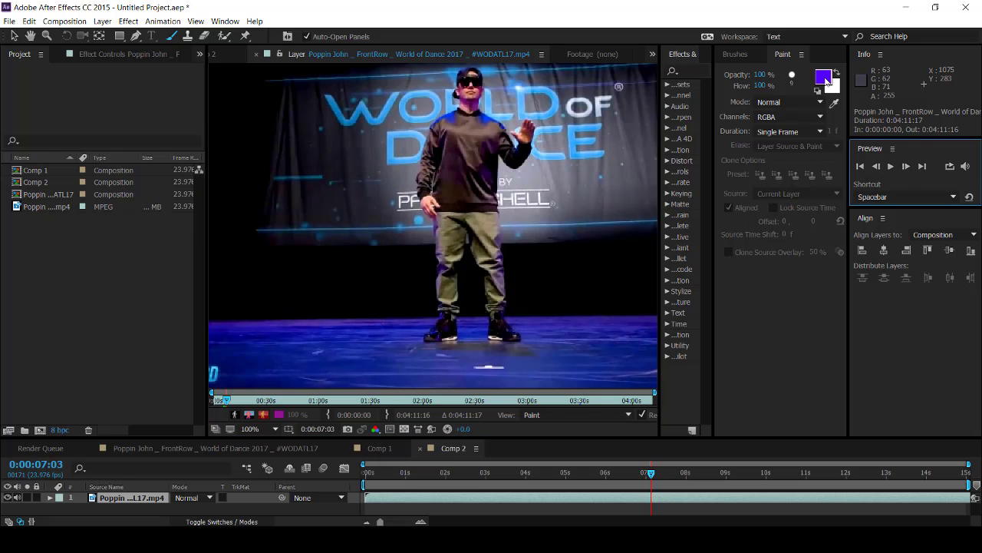
{"action": "left_click", "coordinate": [823, 79]}
{"action": "left_click", "coordinate": [269, 413]}
{"action": "left_click", "coordinate": [362, 311]}
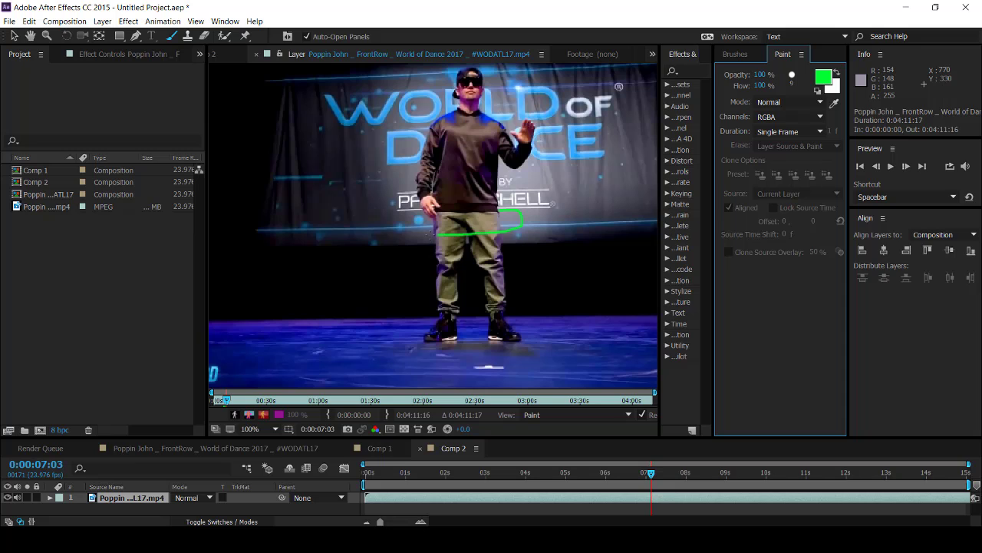
{"action": "left_click_drag", "start_coordinate": [420, 214], "coordinate": [430, 212]}
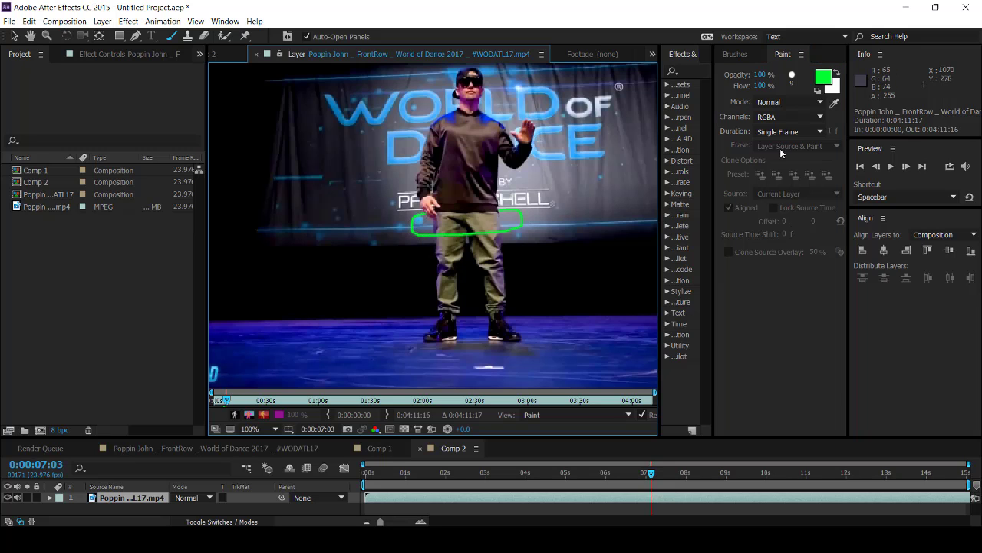
Advance to 0:00:07:04, set the foreground color to red and draw a loop around the dancer's knees
{"action": "left_click", "coordinate": [906, 164]}
{"action": "left_click", "coordinate": [822, 79]}
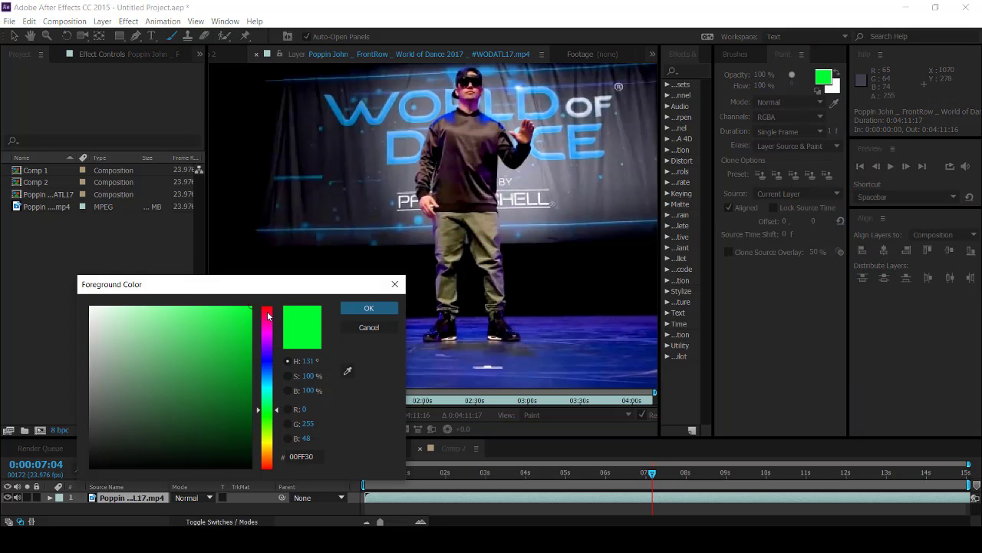
{"action": "left_click", "coordinate": [267, 316]}
{"action": "left_click", "coordinate": [363, 310]}
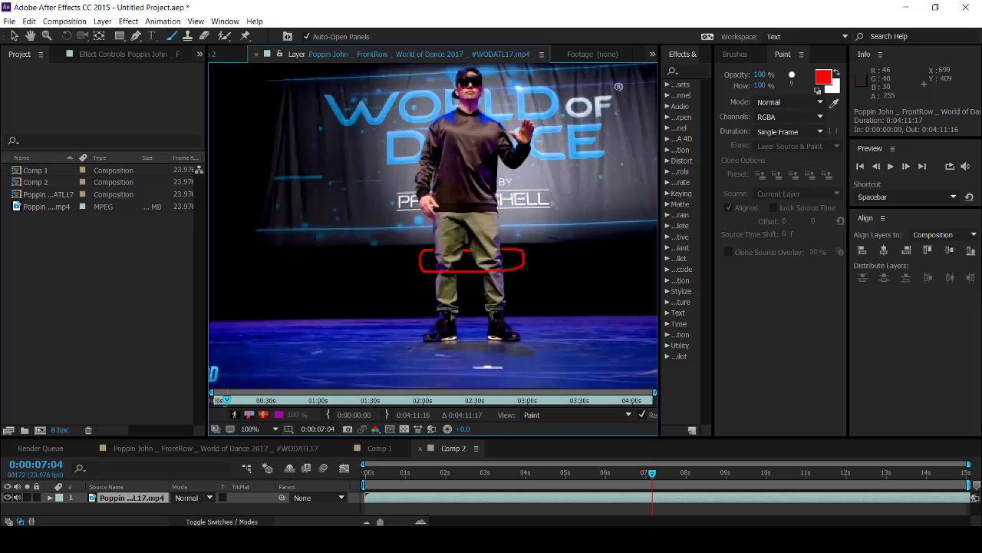
Advance one frame, set the foreground color to magenta and draw a loop around the dancer's lower legs
{"action": "left_click", "coordinate": [906, 166]}
{"action": "left_click", "coordinate": [823, 78]}
{"action": "left_click", "coordinate": [268, 334]}
{"action": "left_click", "coordinate": [364, 311]}
{"action": "mouse_move", "coordinate": [505, 303]}
{"action": "left_mouse_down"}
{"action": "mouse_move", "coordinate": [422, 315]}
{"action": "mouse_move", "coordinate": [489, 303]}
{"action": "left_mouse_up"}
Advance to 0:00:07:06, set the foreground color to lime A8FF00 and paint a loop around the dancer's feet
{"action": "left_click", "coordinate": [905, 166]}
{"action": "left_click", "coordinate": [823, 77]}
{"action": "left_click", "coordinate": [267, 426]}
{"action": "left_click", "coordinate": [363, 309]}
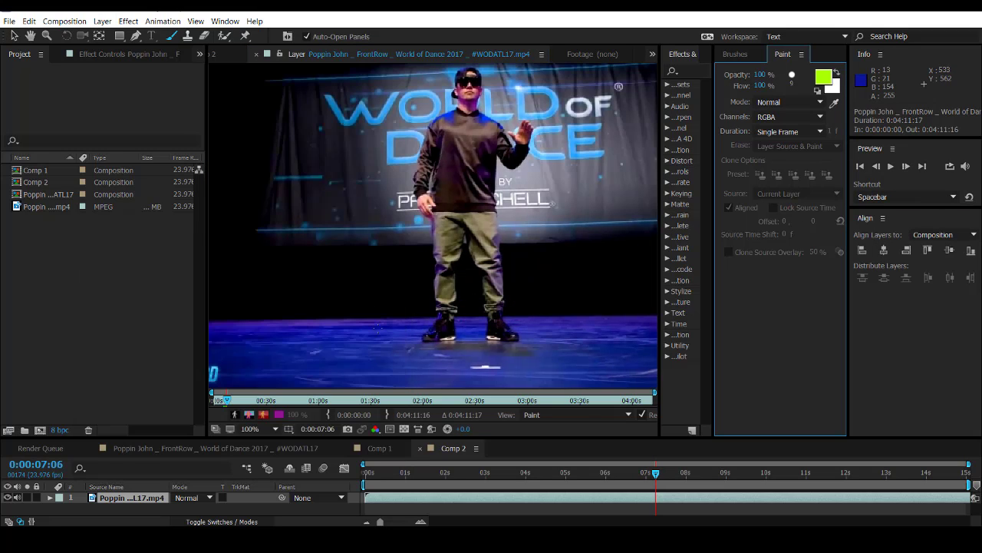
{"action": "mouse_move", "coordinate": [393, 330]}
{"action": "left_mouse_down"}
{"action": "mouse_move", "coordinate": [558, 329]}
{"action": "mouse_move", "coordinate": [508, 350]}
{"action": "mouse_move", "coordinate": [393, 331]}
{"action": "left_mouse_up"}
Advance to 0:00:07:07, set the foreground color to orange and paint a stroke on the stage floor around the feet
{"action": "left_click", "coordinate": [905, 165]}
{"action": "left_click", "coordinate": [823, 77]}
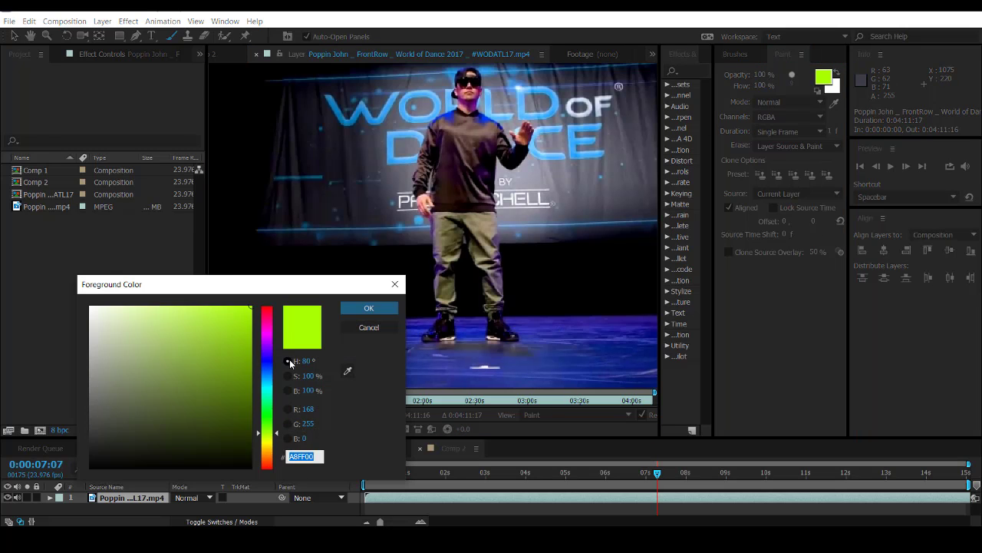
{"action": "left_click_drag", "start_coordinate": [268, 383], "coordinate": [268, 368]}
{"action": "left_click", "coordinate": [267, 459]}
{"action": "left_click", "coordinate": [368, 309]}
{"action": "mouse_move", "coordinate": [458, 327]}
{"action": "left_mouse_down"}
{"action": "mouse_move", "coordinate": [540, 325]}
{"action": "mouse_move", "coordinate": [597, 349]}
{"action": "mouse_move", "coordinate": [397, 362]}
{"action": "mouse_move", "coordinate": [354, 327]}
{"action": "mouse_move", "coordinate": [430, 323]}
{"action": "mouse_move", "coordinate": [420, 326]}
{"action": "mouse_move", "coordinate": [578, 335]}
{"action": "mouse_move", "coordinate": [493, 353]}
{"action": "mouse_move", "coordinate": [366, 353]}
{"action": "mouse_move", "coordinate": [360, 331]}
{"action": "mouse_move", "coordinate": [559, 344]}
{"action": "mouse_move", "coordinate": [367, 341]}
{"action": "left_mouse_up"}
Change the foreground color to magenta and then to green
{"action": "left_click", "coordinate": [823, 77]}
{"action": "left_click", "coordinate": [267, 330]}
{"action": "left_click", "coordinate": [353, 308]}
{"action": "left_click", "coordinate": [823, 76]}
{"action": "left_click", "coordinate": [268, 411]}
{"action": "left_click", "coordinate": [353, 307]}
Step through the frames from 0:00:07:00 to 0:00:07:07 and paint a green zigzag on each side of the dancer's legs
{"action": "left_click", "coordinate": [646, 472]}
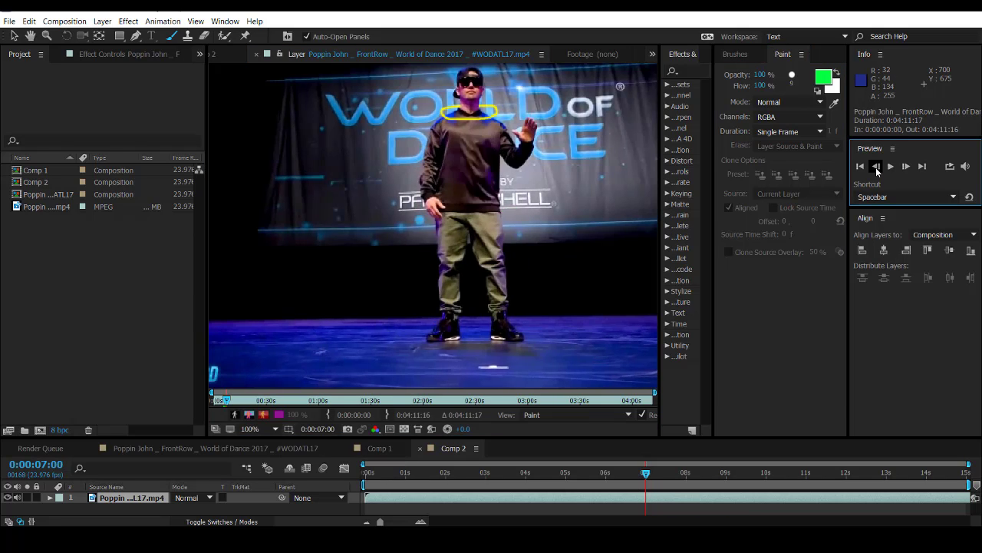
{"action": "left_click", "coordinate": [905, 167]}
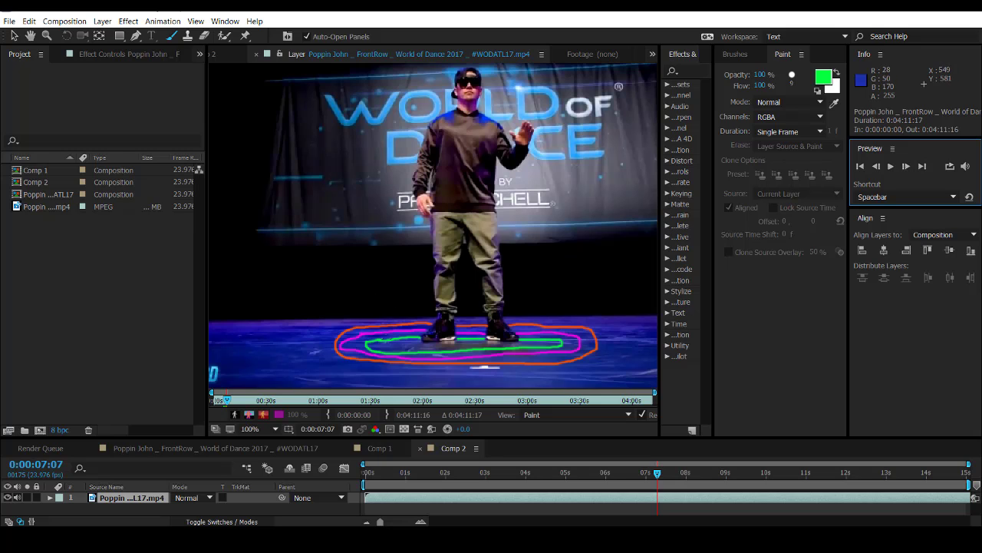
{"action": "left_click_drag", "start_coordinate": [355, 263], "coordinate": [385, 304]}
{"action": "left_click_drag", "start_coordinate": [568, 264], "coordinate": [538, 302]}
Set the foreground color to red and paint a zigzag outside each green one
{"action": "left_click", "coordinate": [823, 77]}
{"action": "left_click", "coordinate": [268, 310]}
{"action": "left_click", "coordinate": [368, 307]}
{"action": "left_click_drag", "start_coordinate": [307, 259], "coordinate": [337, 316]}
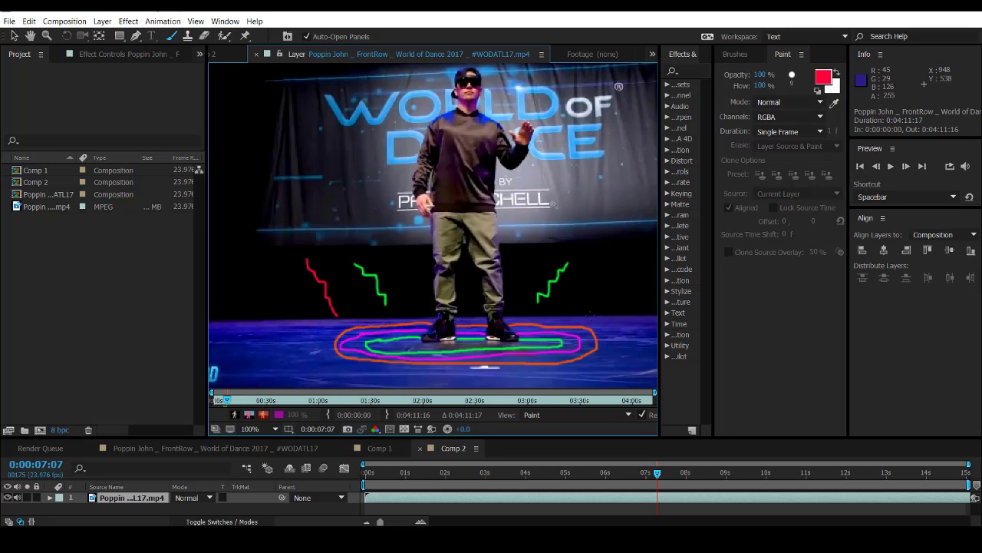
{"action": "left_click_drag", "start_coordinate": [590, 315], "coordinate": [617, 258]}
Set the foreground color to purple and paint an outermost zigzag on each side of the dancer
{"action": "left_click", "coordinate": [823, 77]}
{"action": "left_click", "coordinate": [268, 342]}
{"action": "left_click", "coordinate": [368, 307]}
{"action": "left_click_drag", "start_coordinate": [292, 265], "coordinate": [323, 329]}
{"action": "left_click_drag", "start_coordinate": [651, 265], "coordinate": [618, 331]}
Advance to 0:00:07:17, set the foreground color to yellow and paint a stroke around the dancer's lowered right hand
{"action": "triple_click", "coordinate": [907, 169]}
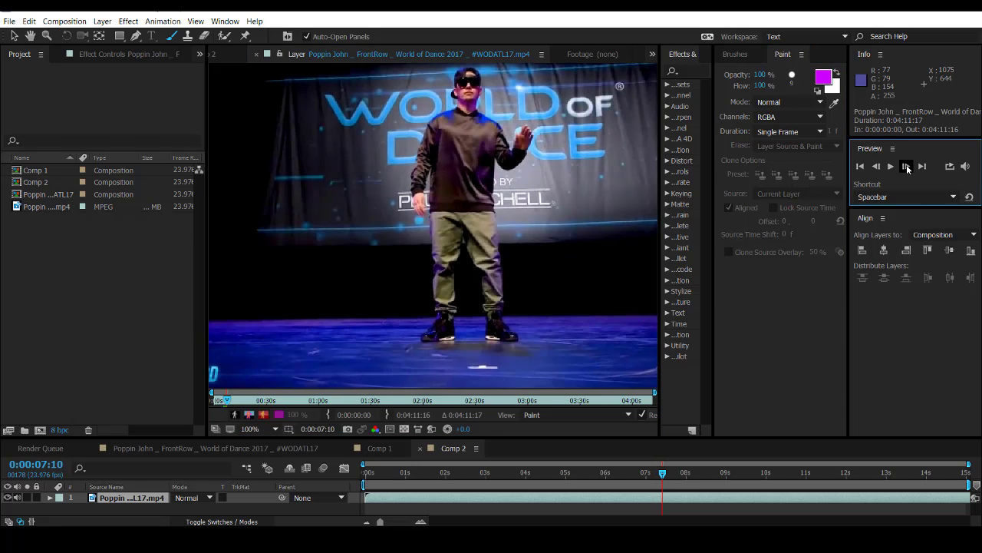
{"action": "triple_click", "coordinate": [908, 168]}
{"action": "triple_click", "coordinate": [908, 168]}
{"action": "triple_click", "coordinate": [908, 168]}
{"action": "double_click", "coordinate": [877, 167]}
{"action": "left_click", "coordinate": [824, 76]}
{"action": "left_click", "coordinate": [268, 433]}
{"action": "left_click", "coordinate": [268, 440]}
{"action": "left_click", "coordinate": [368, 307]}
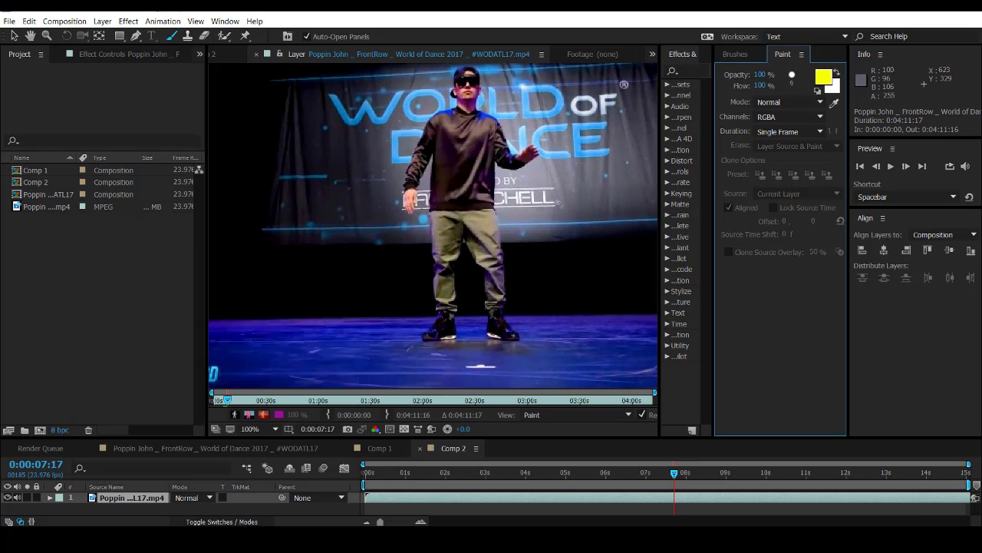
{"action": "mouse_move", "coordinate": [405, 189]}
{"action": "left_mouse_down"}
{"action": "mouse_move", "coordinate": [436, 113]}
{"action": "mouse_move", "coordinate": [487, 110]}
{"action": "mouse_move", "coordinate": [523, 166]}
{"action": "mouse_move", "coordinate": [505, 166]}
{"action": "mouse_move", "coordinate": [504, 191]}
{"action": "mouse_move", "coordinate": [465, 209]}
{"action": "mouse_move", "coordinate": [417, 207]}
{"action": "mouse_move", "coordinate": [500, 229]}
{"action": "mouse_move", "coordinate": [506, 306]}
{"action": "mouse_move", "coordinate": [467, 240]}
{"action": "mouse_move", "coordinate": [456, 306]}
{"action": "mouse_move", "coordinate": [437, 311]}
{"action": "mouse_move", "coordinate": [432, 209]}
{"action": "left_mouse_up"}
Advance to 0:00:07:19, set the foreground color to red FF0000 and paint a heart on the dancer's chest
{"action": "key", "text": "Page_Down"}
{"action": "left_click", "coordinate": [906, 167]}
{"action": "left_click", "coordinate": [824, 77]}
{"action": "left_click", "coordinate": [267, 305]}
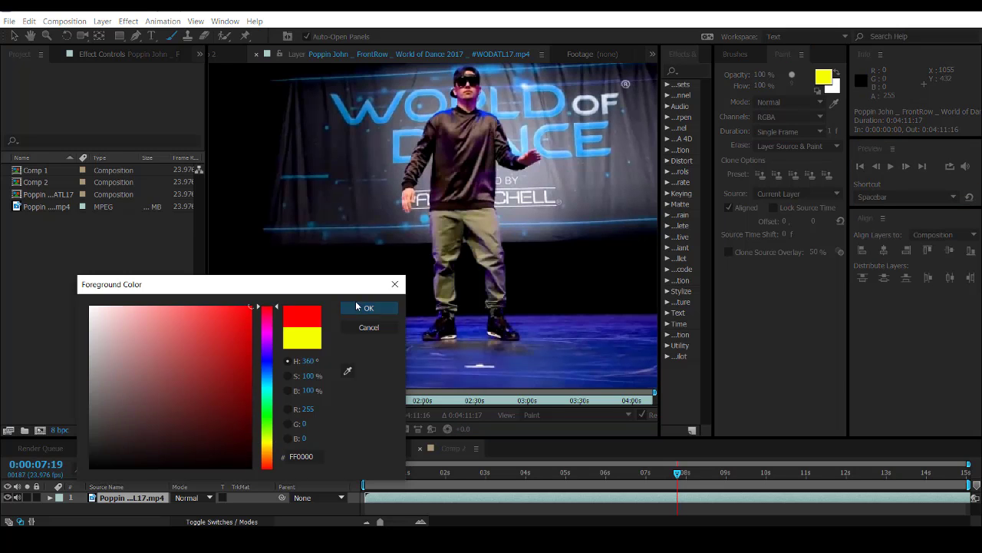
{"action": "left_click", "coordinate": [358, 307]}
{"action": "left_click_drag", "start_coordinate": [479, 129], "coordinate": [479, 133]}
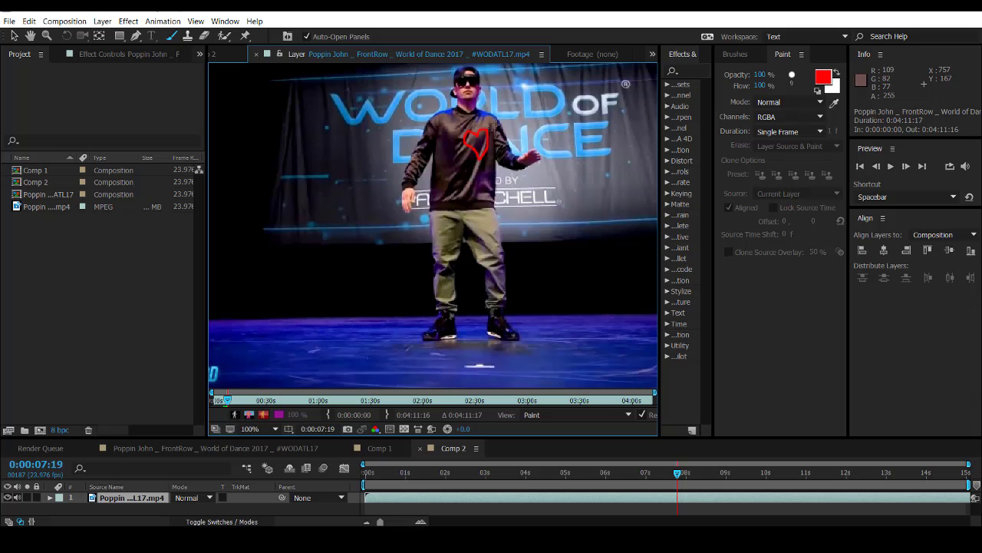
Paint a red heart with short rays on the chest at 0:00:07:20, and advance to 0:00:07:21
{"action": "left_click", "coordinate": [906, 167]}
{"action": "left_click_drag", "start_coordinate": [479, 156], "coordinate": [478, 140]}
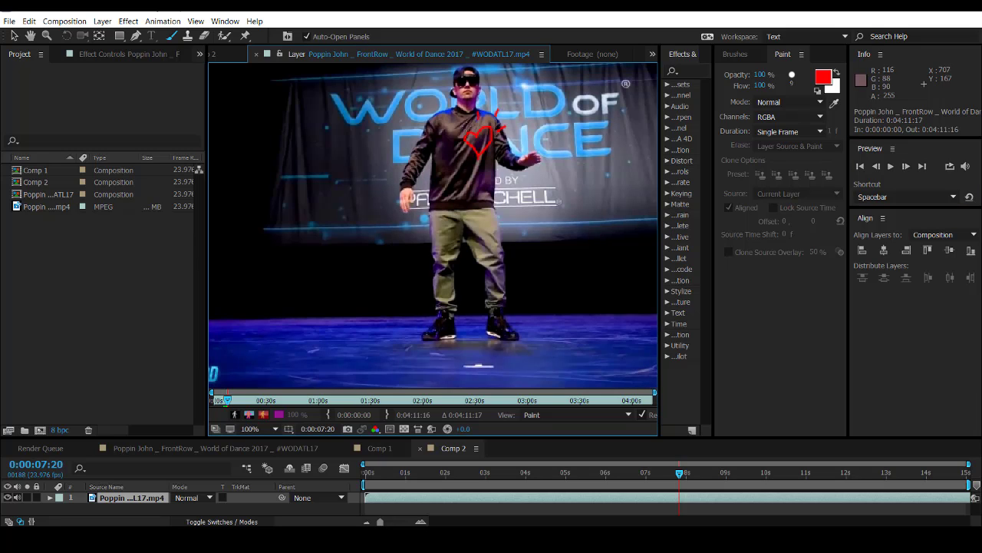
{"action": "key", "text": "Page_Down"}
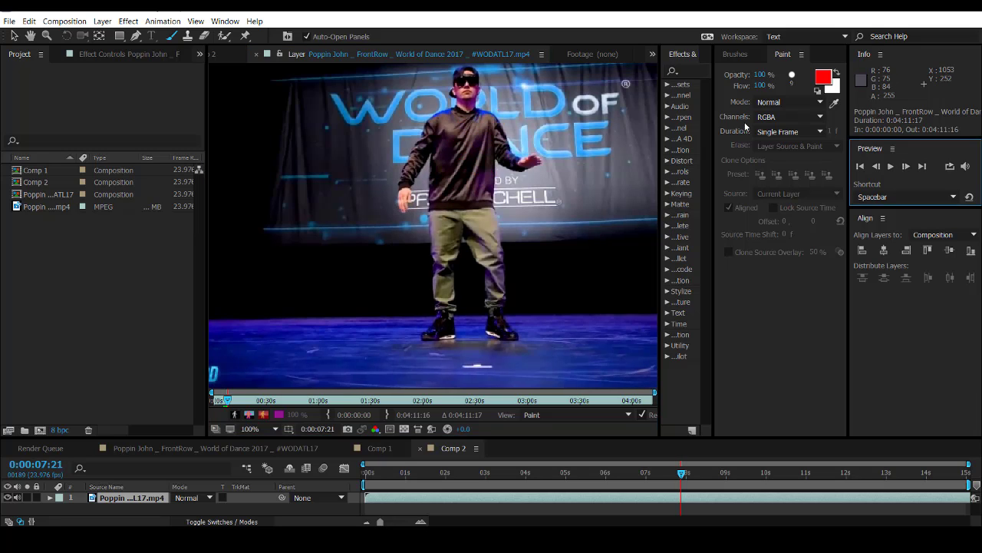
{"action": "left_click", "coordinate": [824, 76]}
{"action": "left_click", "coordinate": [259, 401]}
{"action": "left_click", "coordinate": [375, 301]}
{"action": "mouse_move", "coordinate": [465, 85]}
{"action": "left_mouse_down"}
{"action": "mouse_move", "coordinate": [457, 83]}
{"action": "mouse_move", "coordinate": [473, 80]}
{"action": "left_mouse_up"}
{"action": "key", "text": "ctrl+z"}
{"action": "left_click", "coordinate": [824, 77]}
{"action": "left_click", "coordinate": [267, 352]}
{"action": "left_click", "coordinate": [382, 309]}
Advance to 0:00:07:22, set the foreground color to orange-red and outline the dancer's head, shoulders and left arm
{"action": "left_click", "coordinate": [907, 166]}
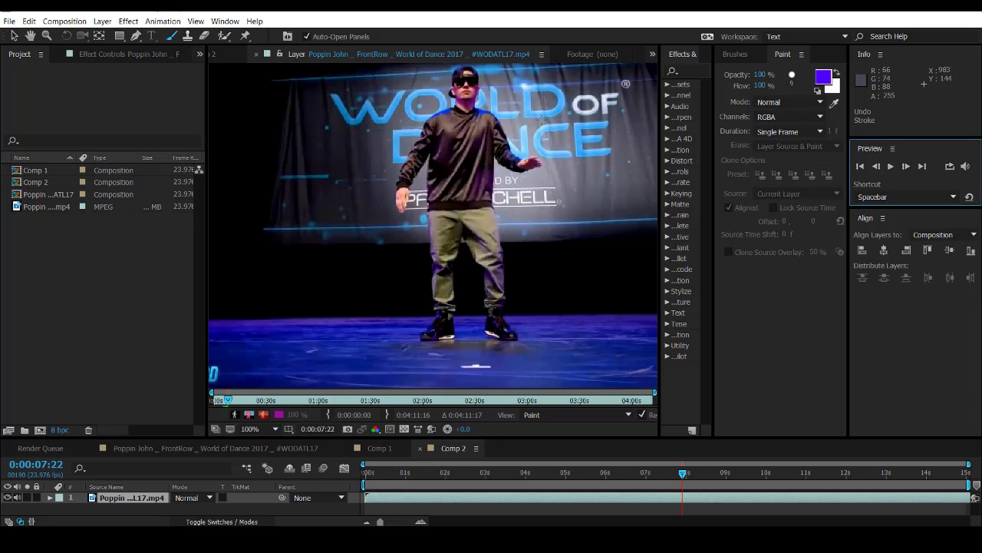
{"action": "left_click", "coordinate": [824, 77]}
{"action": "left_click", "coordinate": [266, 460]}
{"action": "left_click", "coordinate": [371, 308]}
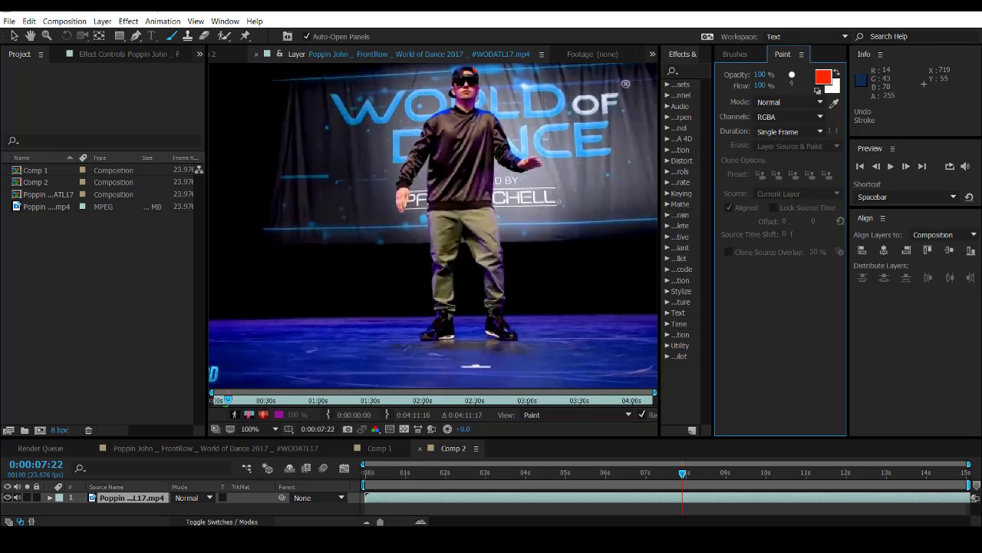
{"action": "left_click_drag", "start_coordinate": [470, 69], "coordinate": [513, 152]}
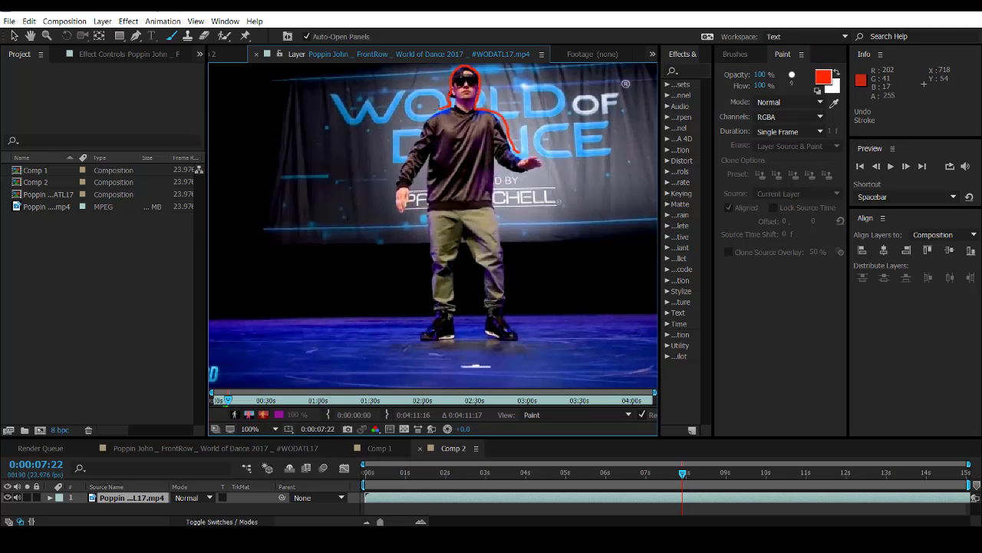
Advance to 0:00:07:23, set the foreground color to cyan and outline both of the dancer's forearms and hands
{"action": "left_click", "coordinate": [905, 165]}
{"action": "left_click", "coordinate": [823, 76]}
{"action": "left_click", "coordinate": [268, 383]}
{"action": "left_click", "coordinate": [362, 307]}
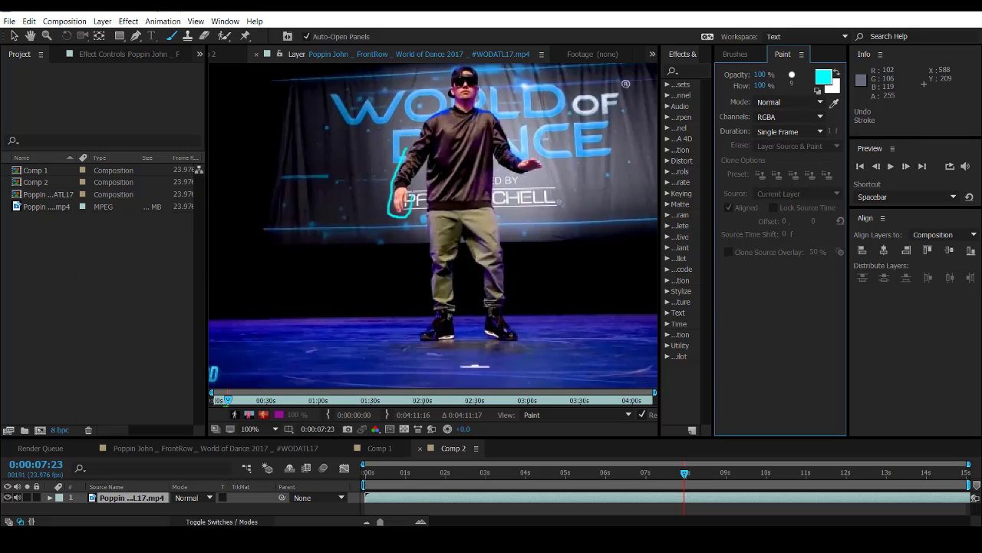
{"action": "left_click_drag", "start_coordinate": [423, 218], "coordinate": [424, 220]}
{"action": "left_click_drag", "start_coordinate": [505, 135], "coordinate": [513, 142]}
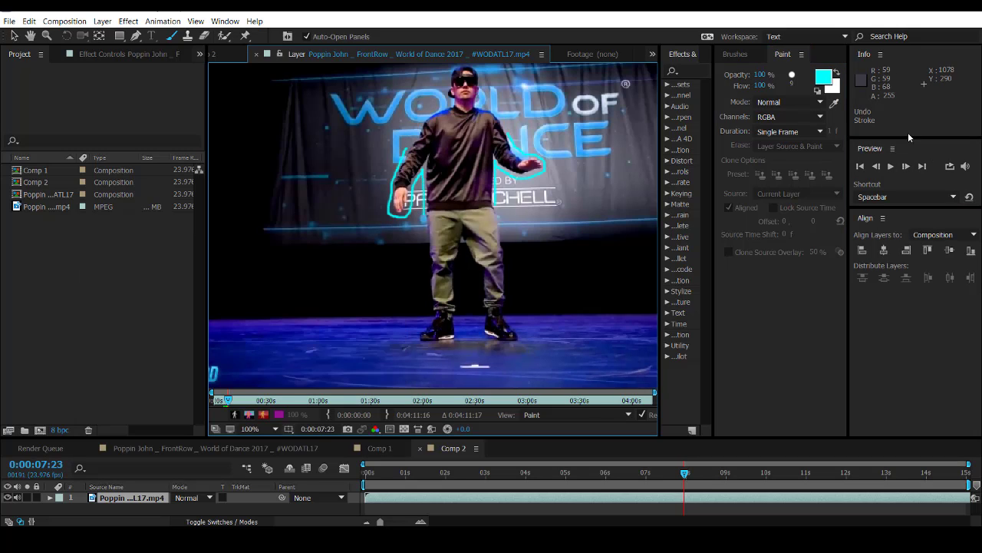
Advance to 0:00:08:00, set the foreground color to yellow and paint a stroke along the outside of each thigh
{"action": "left_click", "coordinate": [905, 166]}
{"action": "left_click", "coordinate": [823, 77]}
{"action": "left_click", "coordinate": [268, 438]}
{"action": "left_click", "coordinate": [382, 310]}
{"action": "left_click_drag", "start_coordinate": [494, 207], "coordinate": [507, 266]}
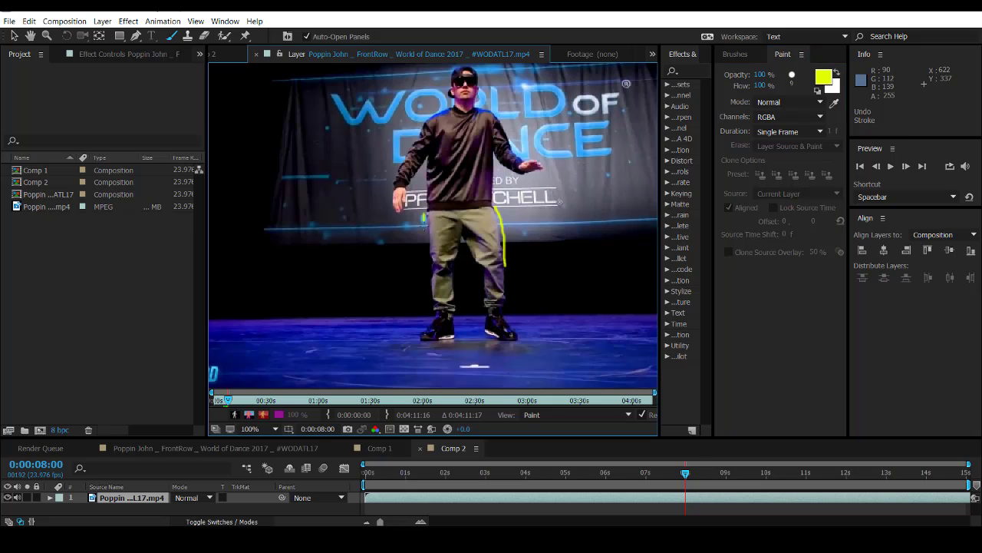
{"action": "left_click_drag", "start_coordinate": [424, 218], "coordinate": [428, 268]}
Advance to 0:00:08:01, set the foreground color to magenta and outline the dancer's left lower leg and foot
{"action": "left_click", "coordinate": [823, 77]}
{"action": "left_click", "coordinate": [268, 330]}
{"action": "left_click", "coordinate": [361, 307]}
{"action": "left_click", "coordinate": [905, 166]}
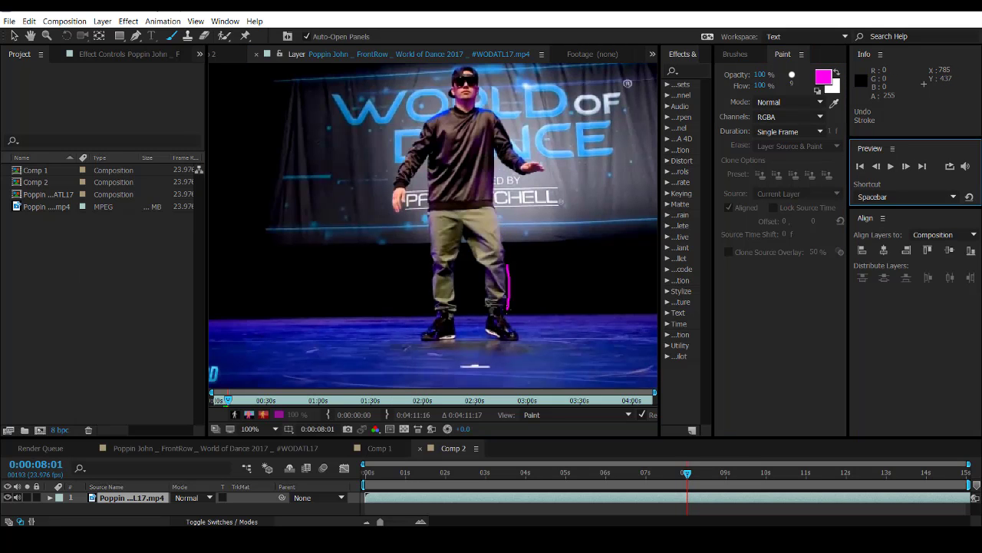
{"action": "mouse_move", "coordinate": [479, 278]}
{"action": "left_mouse_down"}
{"action": "mouse_move", "coordinate": [464, 240]}
{"action": "mouse_move", "coordinate": [461, 259]}
{"action": "left_mouse_up"}
Set the foreground color to green and outline the dancer's right lower leg and foot
{"action": "left_click", "coordinate": [823, 76]}
{"action": "left_click", "coordinate": [268, 408]}
{"action": "left_click", "coordinate": [367, 307]}
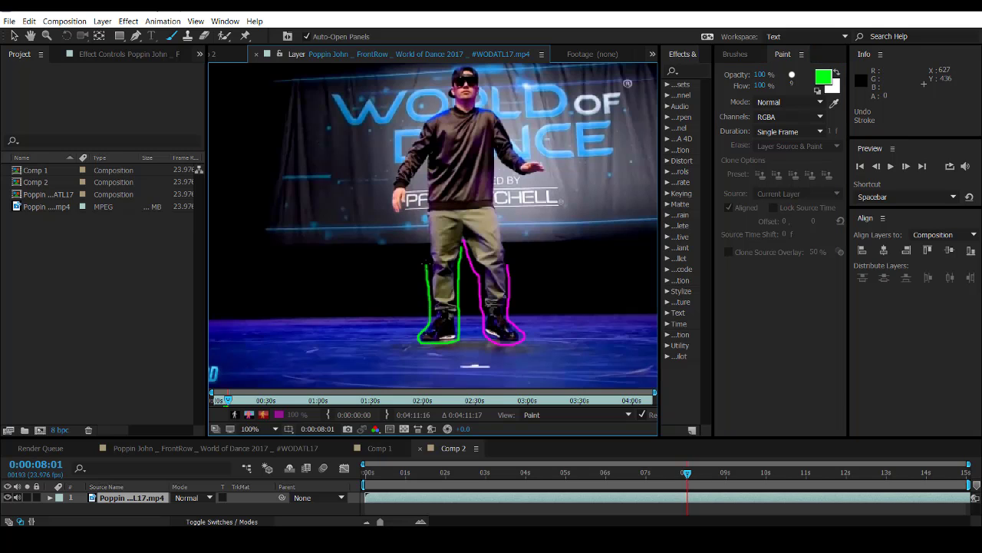
Advance one frame to 0:00:08:02, set the foreground color to magenta and paint around the dancer's shoes
{"action": "left_click", "coordinate": [906, 166]}
{"action": "left_click", "coordinate": [823, 77]}
{"action": "left_click", "coordinate": [268, 331]}
{"action": "left_click", "coordinate": [361, 307]}
{"action": "mouse_move", "coordinate": [438, 318]}
{"action": "left_mouse_down"}
{"action": "mouse_move", "coordinate": [454, 338]}
{"action": "mouse_move", "coordinate": [440, 318]}
{"action": "mouse_move", "coordinate": [519, 332]}
{"action": "mouse_move", "coordinate": [489, 322]}
{"action": "left_mouse_up"}
Advance to 0:00:08:04, set the foreground color to blue and paint around the dancer's right shoe
{"action": "left_click", "coordinate": [906, 166]}
{"action": "left_click", "coordinate": [906, 165]}
{"action": "left_click", "coordinate": [823, 77]}
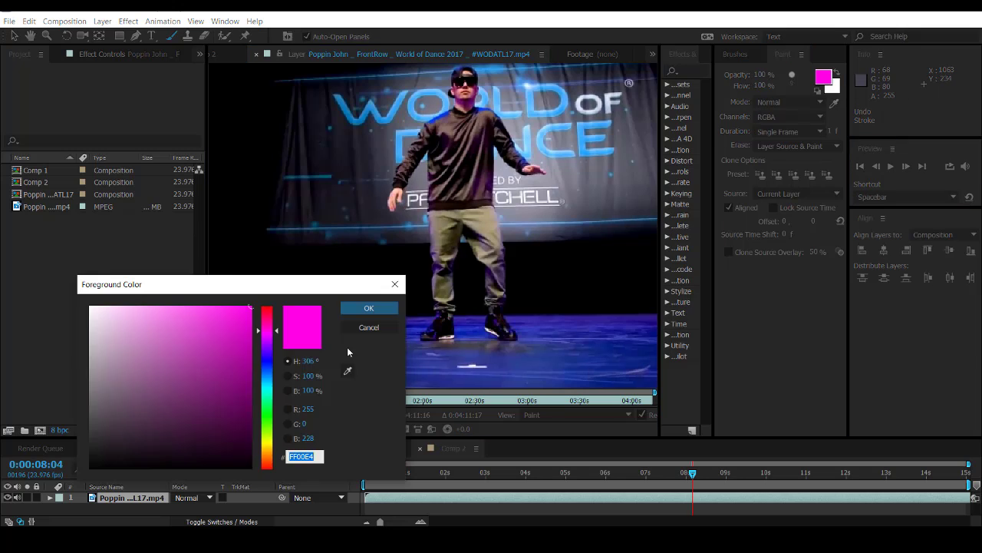
{"action": "left_click", "coordinate": [268, 359]}
{"action": "left_click", "coordinate": [367, 308]}
{"action": "mouse_move", "coordinate": [424, 317]}
{"action": "left_mouse_down"}
{"action": "mouse_move", "coordinate": [456, 317]}
{"action": "mouse_move", "coordinate": [458, 337]}
{"action": "mouse_move", "coordinate": [454, 318]}
{"action": "mouse_move", "coordinate": [442, 339]}
{"action": "mouse_move", "coordinate": [441, 318]}
{"action": "left_mouse_up"}
Advance to 0:00:08:06, set the foreground color to green and paint around the dancer's left shoe
{"action": "left_click", "coordinate": [906, 166]}
{"action": "left_click", "coordinate": [823, 77]}
{"action": "left_click", "coordinate": [248, 311]}
{"action": "left_click", "coordinate": [362, 307]}
{"action": "left_click", "coordinate": [905, 166]}
{"action": "left_click", "coordinate": [823, 76]}
{"action": "left_click", "coordinate": [267, 411]}
{"action": "left_click", "coordinate": [370, 308]}
{"action": "left_click_drag", "start_coordinate": [501, 314], "coordinate": [487, 315]}
Advance to 0:00:08:07, set the foreground color to magenta and outline the dancer's sweater and sleeves
{"action": "left_click", "coordinate": [906, 166]}
{"action": "left_click", "coordinate": [823, 76]}
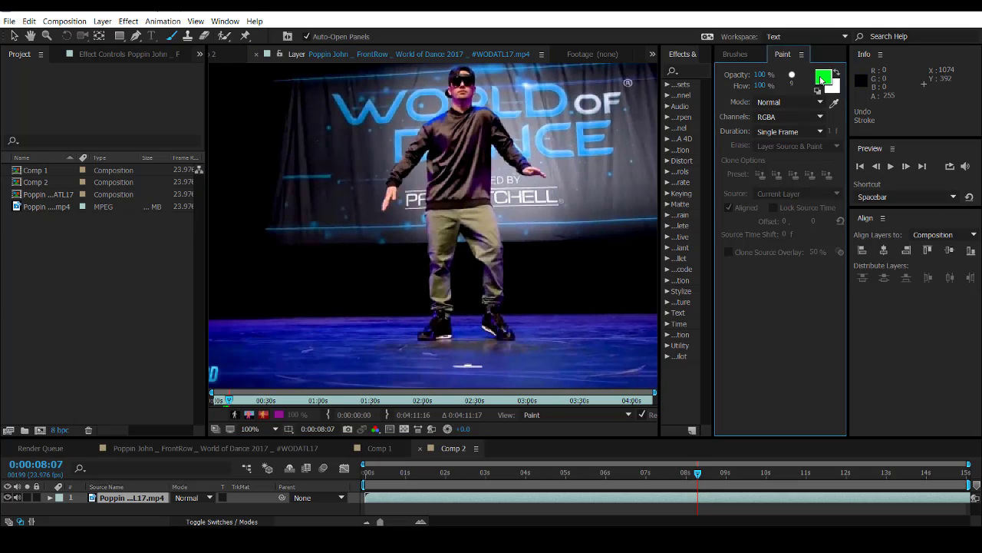
{"action": "left_click", "coordinate": [266, 336]}
{"action": "left_click", "coordinate": [368, 309]}
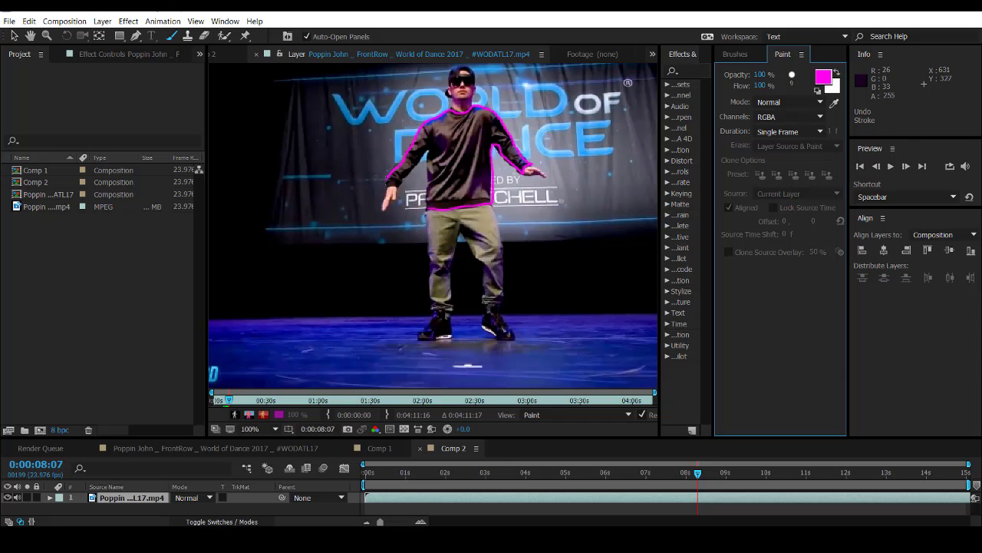
{"action": "mouse_move", "coordinate": [428, 181]}
{"action": "left_mouse_down"}
{"action": "mouse_move", "coordinate": [427, 152]}
{"action": "mouse_move", "coordinate": [511, 147]}
{"action": "mouse_move", "coordinate": [527, 170]}
{"action": "left_mouse_up"}
Set the foreground color to green and paint a center line, sleeve lines and two chest pockets inside the sweater outline
{"action": "left_click", "coordinate": [823, 76]}
{"action": "left_click", "coordinate": [267, 418]}
{"action": "left_click", "coordinate": [371, 309]}
{"action": "mouse_move", "coordinate": [462, 119]}
{"action": "left_mouse_down"}
{"action": "mouse_move", "coordinate": [460, 163]}
{"action": "mouse_move", "coordinate": [487, 146]}
{"action": "mouse_move", "coordinate": [471, 135]}
{"action": "mouse_move", "coordinate": [442, 146]}
{"action": "left_mouse_up"}
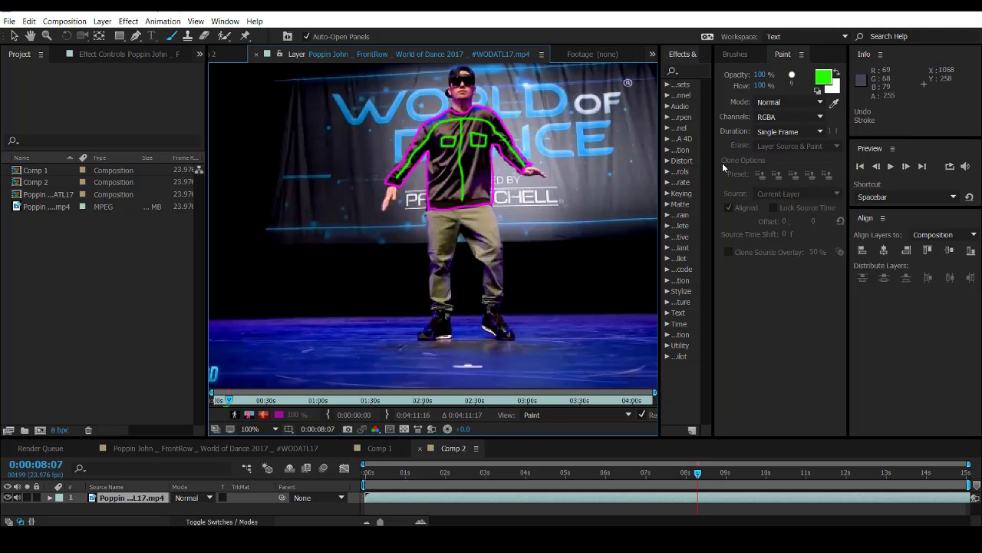
Advance to 0:00:08:08 and paint a green stick figure over the dancer's head, spine, legs and arms
{"action": "left_click", "coordinate": [905, 166]}
{"action": "mouse_move", "coordinate": [456, 73]}
{"action": "left_mouse_down"}
{"action": "mouse_move", "coordinate": [452, 95]}
{"action": "mouse_move", "coordinate": [461, 118]}
{"action": "left_mouse_up"}
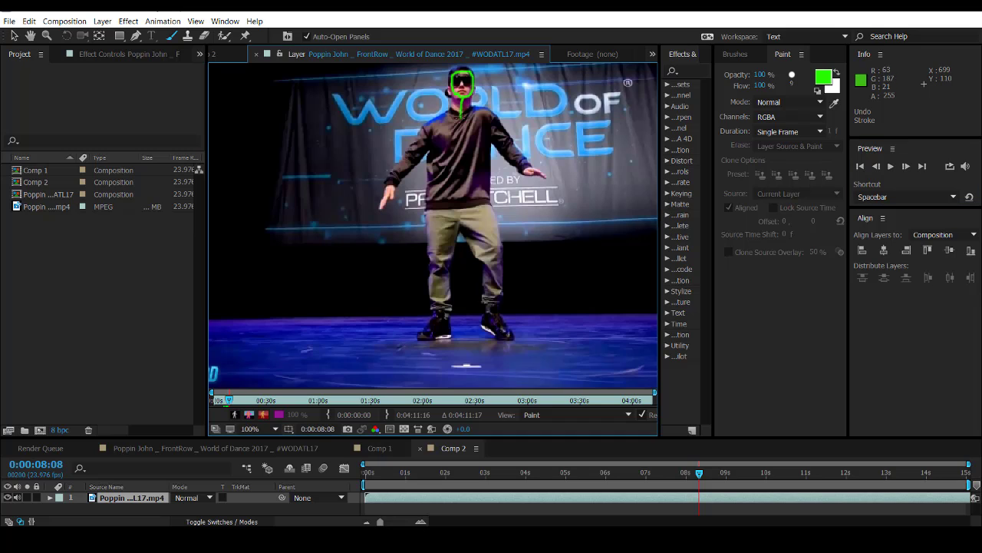
{"action": "left_click_drag", "start_coordinate": [447, 222], "coordinate": [430, 331]}
{"action": "left_click_drag", "start_coordinate": [460, 206], "coordinate": [506, 336]}
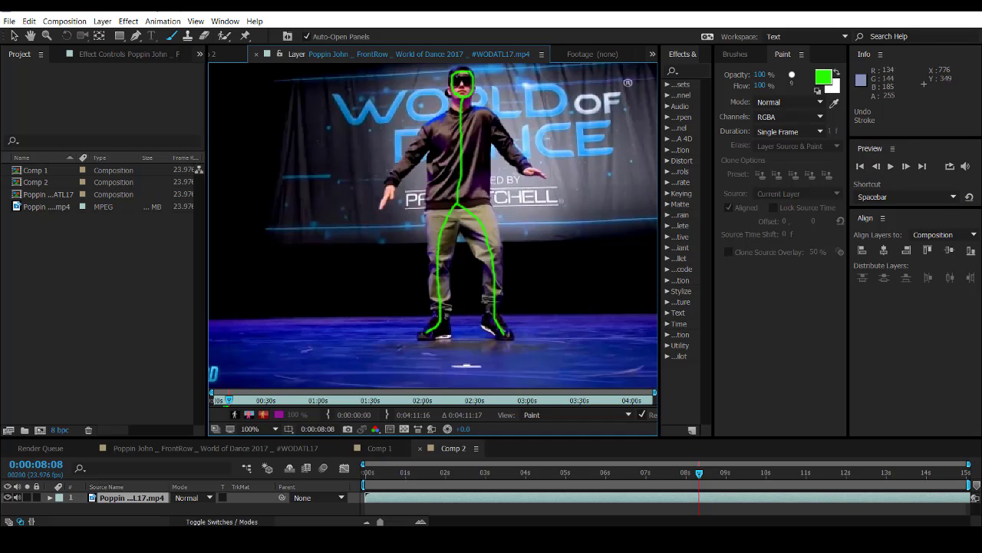
{"action": "left_click_drag", "start_coordinate": [461, 129], "coordinate": [525, 165]}
Scrub from 0:00:06:14 to 0:00:08:08 to review the painted frames, and show the Comp 2 composition view
{"action": "left_click_drag", "start_coordinate": [230, 438], "coordinate": [408, 428]}
{"action": "left_click", "coordinate": [629, 460]}
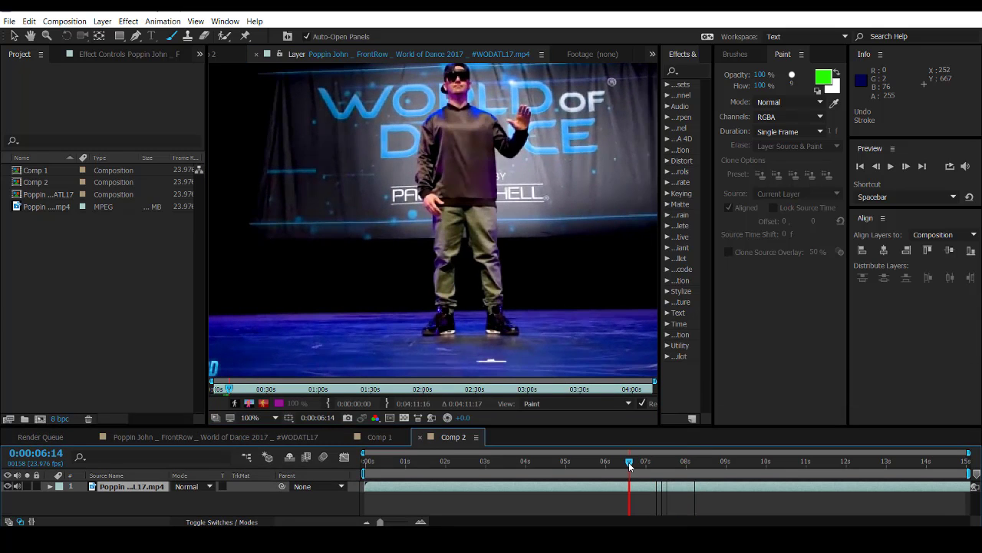
{"action": "left_click_drag", "start_coordinate": [629, 462], "coordinate": [699, 461]}
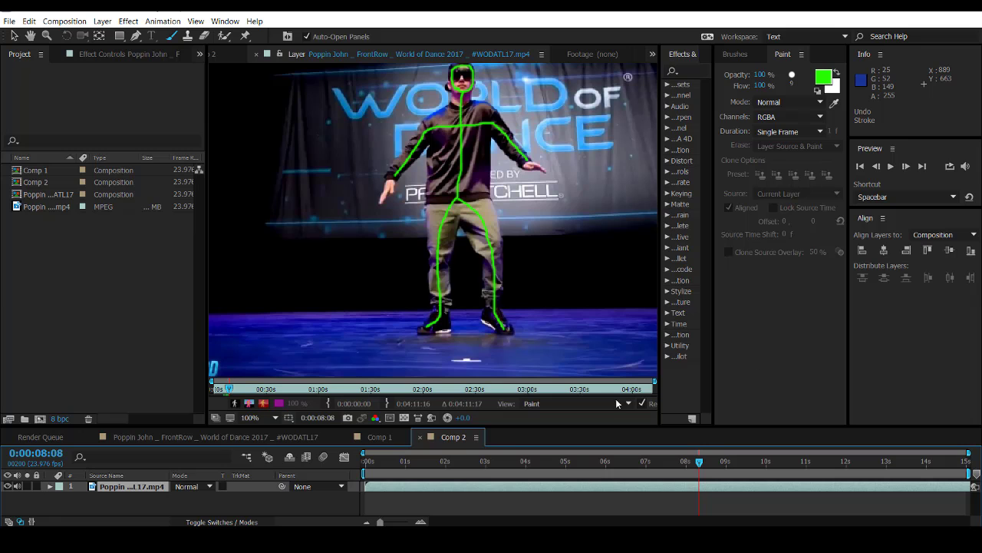
{"action": "left_click", "coordinate": [553, 503]}
{"action": "left_click", "coordinate": [453, 439]}
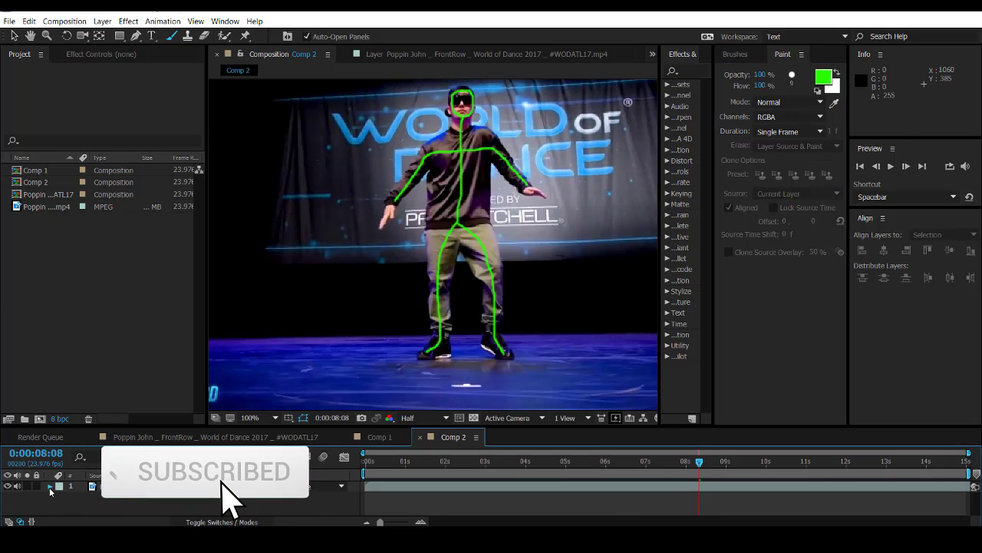
Expand the layer's Paint effect, try the Silhouette Luma blend mode on Brush 77 and restore it to Normal
{"action": "left_click", "coordinate": [50, 486]}
{"action": "left_click", "coordinate": [60, 497]}
{"action": "left_click", "coordinate": [222, 506]}
{"action": "left_click", "coordinate": [228, 507]}
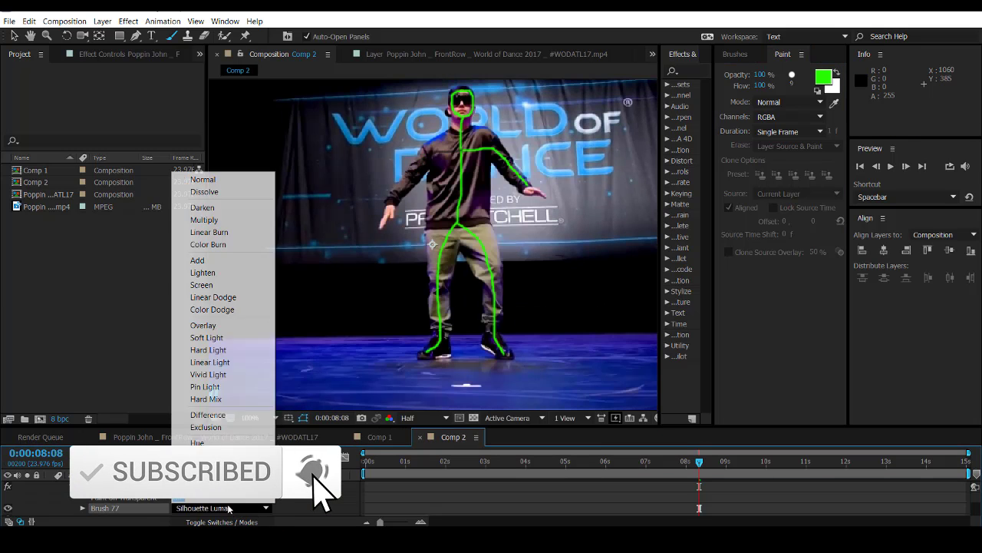
{"action": "left_click", "coordinate": [202, 178]}
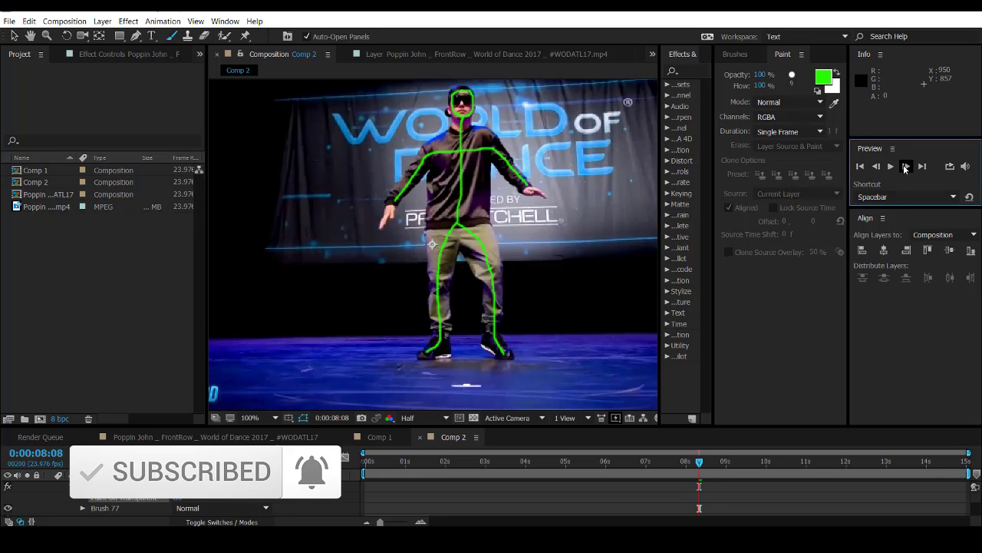
Advance to 0:00:08:09, set the foreground color to yellow, reopen the footage layer for painting and outline the dancer's whole body
{"action": "left_click", "coordinate": [906, 166]}
{"action": "left_click", "coordinate": [824, 76]}
{"action": "left_click_drag", "start_coordinate": [267, 453], "coordinate": [267, 443]}
{"action": "left_click", "coordinate": [368, 308]}
{"action": "scroll", "coordinate": [93, 490], "scroll_direction": "up", "scroll_amount": 3}
{"action": "double_click", "coordinate": [121, 487]}
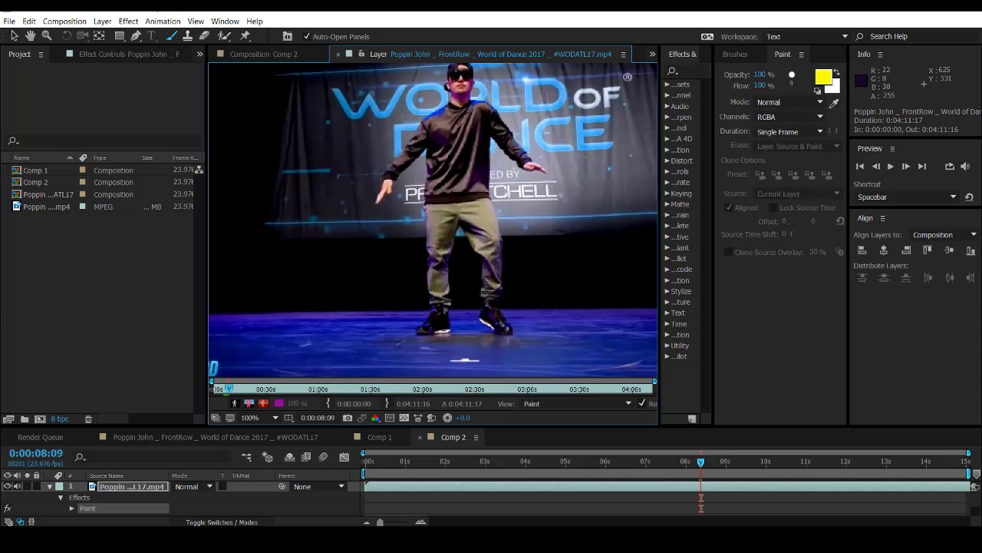
{"action": "mouse_move", "coordinate": [426, 206]}
{"action": "left_mouse_down"}
{"action": "mouse_move", "coordinate": [430, 319]}
{"action": "mouse_move", "coordinate": [452, 258]}
{"action": "mouse_move", "coordinate": [508, 332]}
{"action": "mouse_move", "coordinate": [496, 201]}
{"action": "left_mouse_up"}
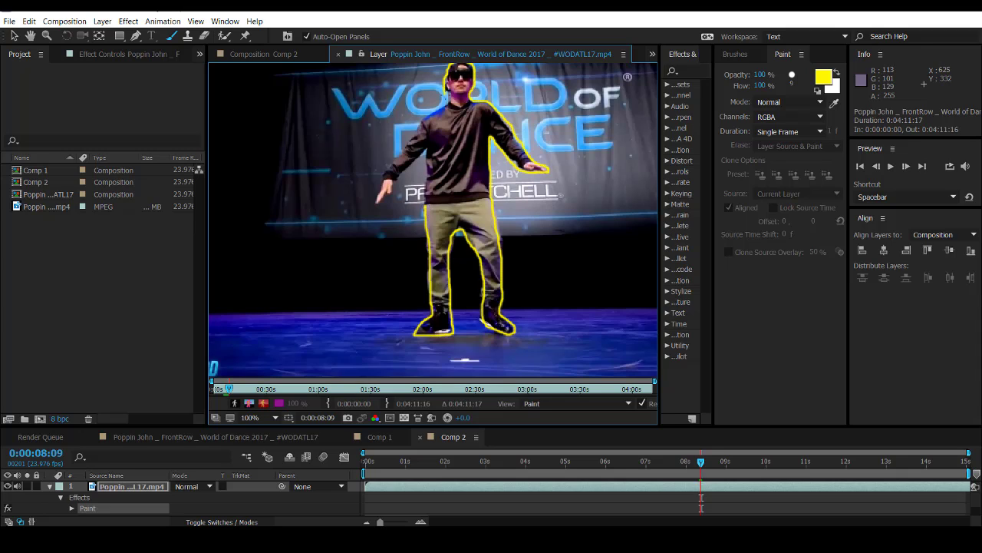
{"action": "mouse_move", "coordinate": [451, 95]}
{"action": "left_mouse_down"}
{"action": "mouse_move", "coordinate": [401, 148]}
{"action": "mouse_move", "coordinate": [380, 203]}
{"action": "left_mouse_up"}
{"action": "left_click_drag", "start_coordinate": [426, 158], "coordinate": [426, 204]}
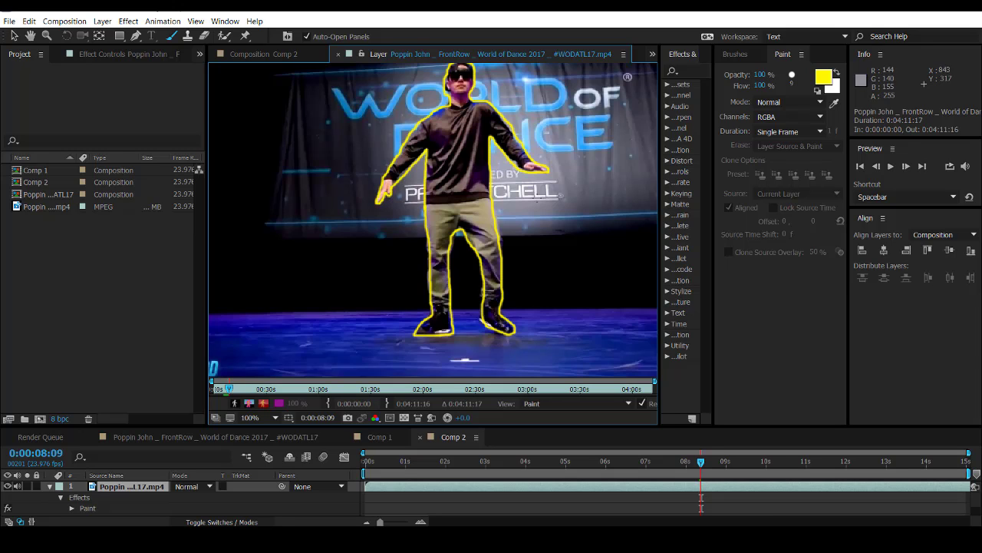
Set the foreground color to blue and scribble over the dancer's glasses with short strokes around the head
{"action": "left_click", "coordinate": [825, 77]}
{"action": "left_click", "coordinate": [267, 354]}
{"action": "left_click", "coordinate": [370, 307]}
{"action": "left_click_drag", "start_coordinate": [458, 76], "coordinate": [441, 71]}
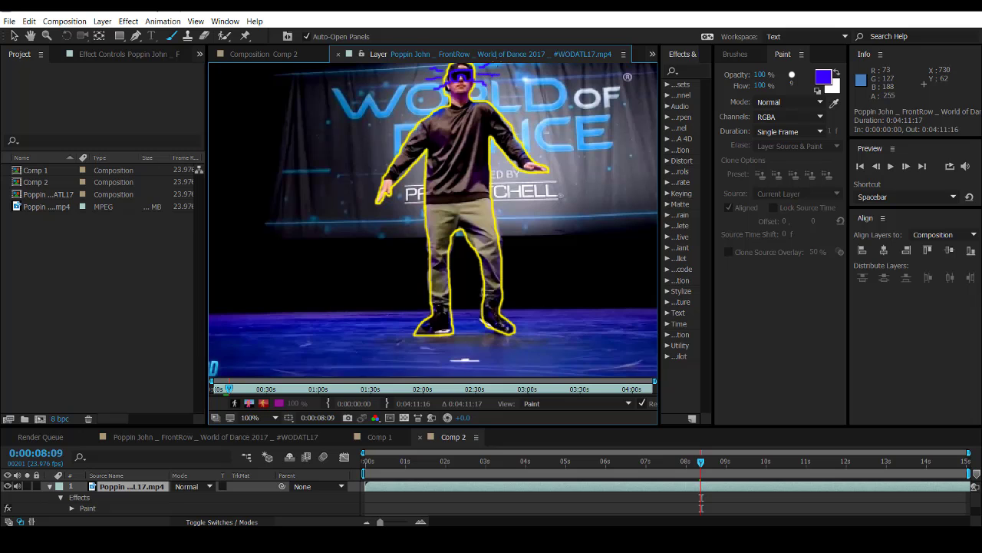
Advance to 0:00:08:10, set the foreground color to red and paint zigzags along both arms and around the hands
{"action": "left_click", "coordinate": [906, 167]}
{"action": "left_click", "coordinate": [824, 77]}
{"action": "left_click", "coordinate": [268, 311]}
{"action": "left_click", "coordinate": [369, 307]}
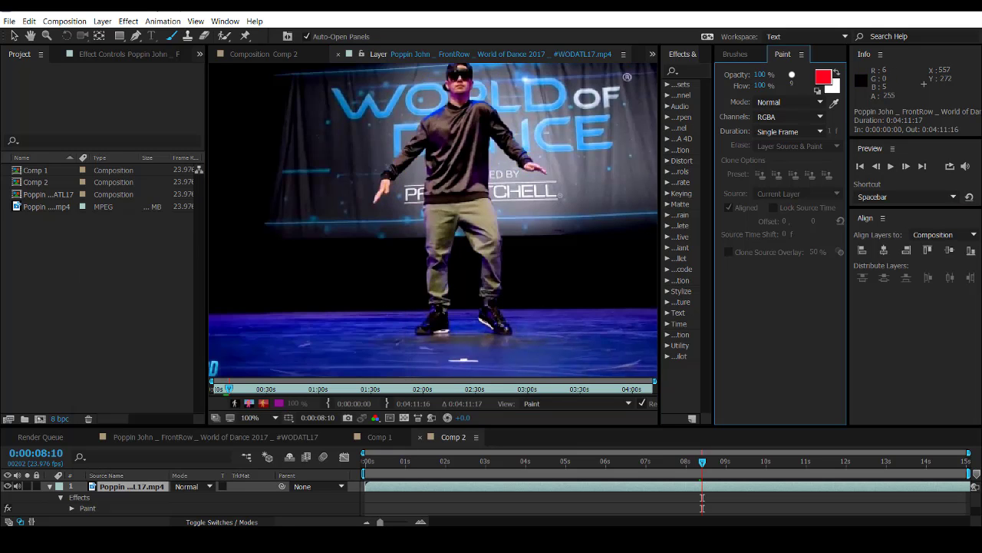
{"action": "mouse_move", "coordinate": [447, 108]}
{"action": "left_mouse_down"}
{"action": "mouse_move", "coordinate": [484, 111]}
{"action": "mouse_move", "coordinate": [561, 171]}
{"action": "left_mouse_up"}
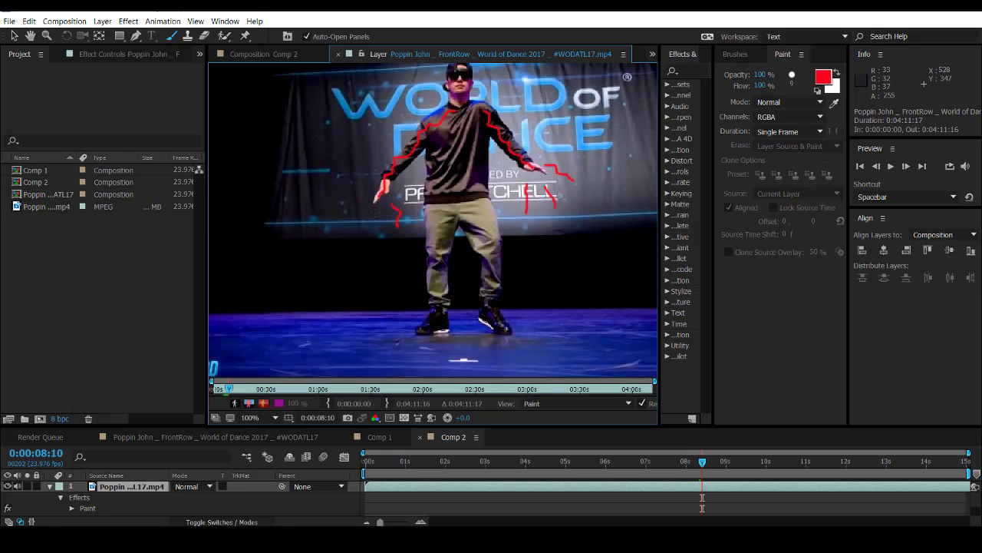
Advance to 0:00:08:22, set the foreground color to magenta and outline the dancer's whole body
{"action": "left_click", "coordinate": [905, 166]}
{"action": "left_click", "coordinate": [891, 166]}
{"action": "left_click", "coordinate": [906, 166]}
{"action": "left_click", "coordinate": [906, 166]}
{"action": "left_click", "coordinate": [824, 77]}
{"action": "left_click", "coordinate": [267, 329]}
{"action": "left_click", "coordinate": [373, 307]}
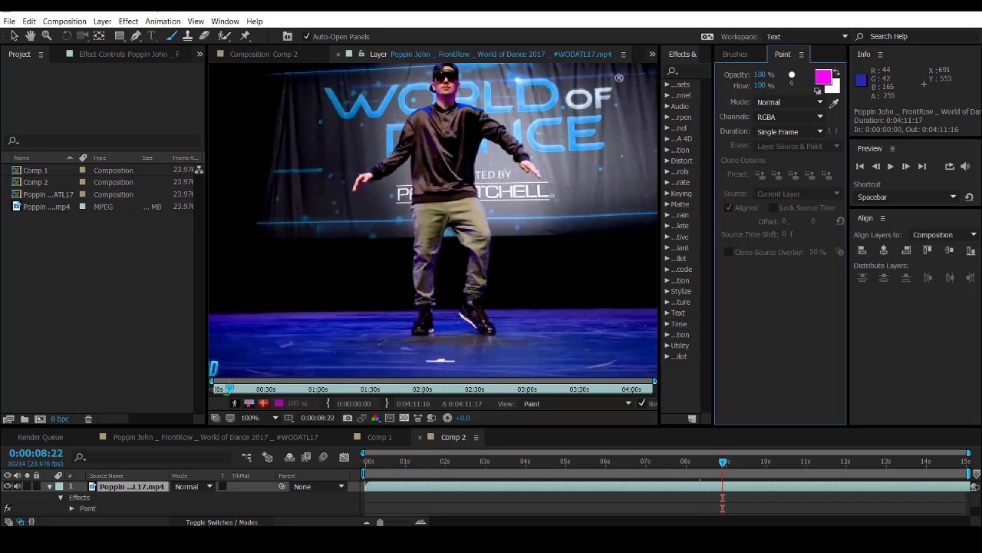
{"action": "mouse_move", "coordinate": [412, 209]}
{"action": "left_mouse_down"}
{"action": "mouse_move", "coordinate": [457, 231]}
{"action": "mouse_move", "coordinate": [482, 139]}
{"action": "mouse_move", "coordinate": [459, 96]}
{"action": "mouse_move", "coordinate": [400, 145]}
{"action": "mouse_move", "coordinate": [412, 204]}
{"action": "left_mouse_up"}
Set the foreground color to green and paint a second, wider outline around the magenta body outline
{"action": "left_click", "coordinate": [823, 76]}
{"action": "left_click", "coordinate": [268, 395]}
{"action": "left_click", "coordinate": [371, 311]}
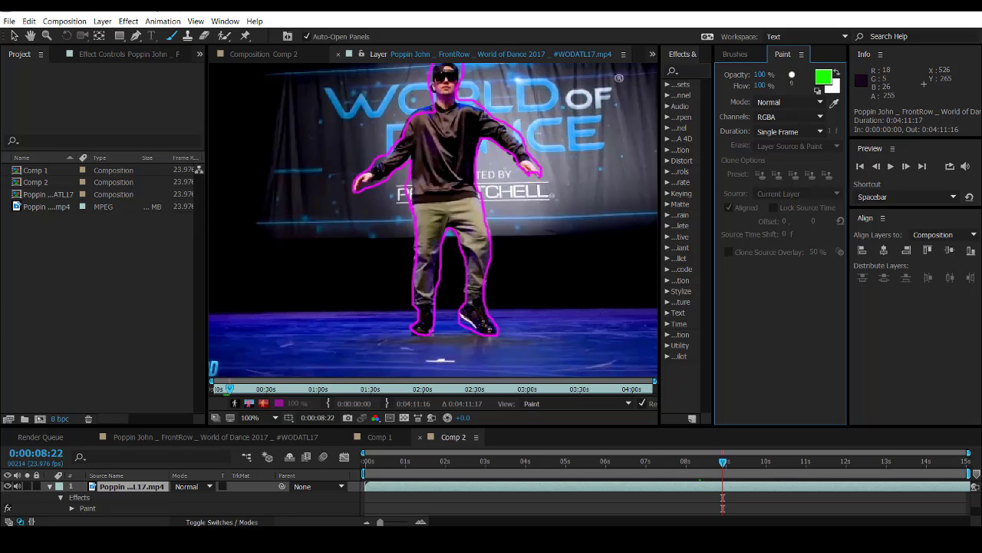
{"action": "mouse_move", "coordinate": [362, 166]}
{"action": "left_mouse_down"}
{"action": "mouse_move", "coordinate": [406, 269]}
{"action": "mouse_move", "coordinate": [502, 210]}
{"action": "left_mouse_up"}
{"action": "left_click_drag", "start_coordinate": [422, 87], "coordinate": [364, 166]}
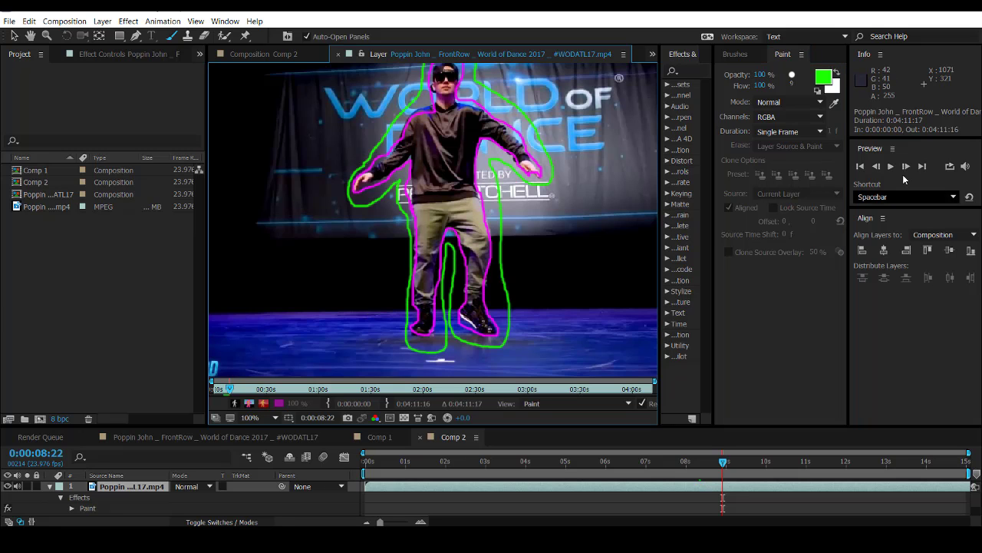
Advance to 0:00:09:08, set the foreground color to magenta and paint loose contour lines around the dancer's outstretched arm and head
{"action": "left_click", "coordinate": [906, 166]}
{"action": "left_click", "coordinate": [907, 167]}
{"action": "left_click", "coordinate": [907, 167]}
{"action": "left_click", "coordinate": [907, 167]}
{"action": "left_click", "coordinate": [824, 77]}
{"action": "left_click", "coordinate": [228, 319]}
{"action": "left_click", "coordinate": [380, 299]}
{"action": "left_click_drag", "start_coordinate": [536, 196], "coordinate": [481, 212]}
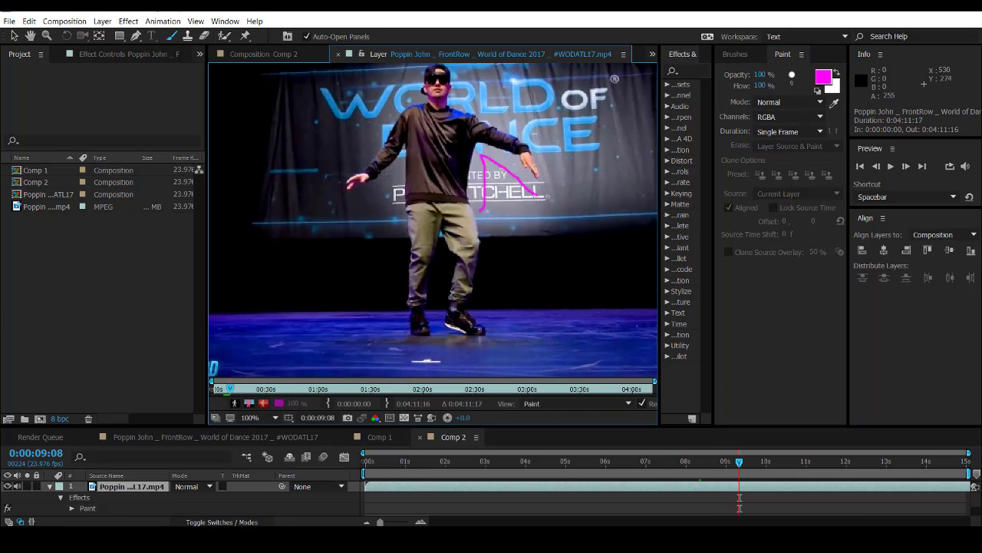
{"action": "left_click_drag", "start_coordinate": [457, 76], "coordinate": [525, 123]}
Advance to 0:00:09:09, set the foreground color to yellow-green and paint contour lines beneath both of the dancer's arms
{"action": "left_click", "coordinate": [906, 166]}
{"action": "left_click", "coordinate": [824, 77]}
{"action": "left_click", "coordinate": [228, 402]}
{"action": "left_click", "coordinate": [379, 300]}
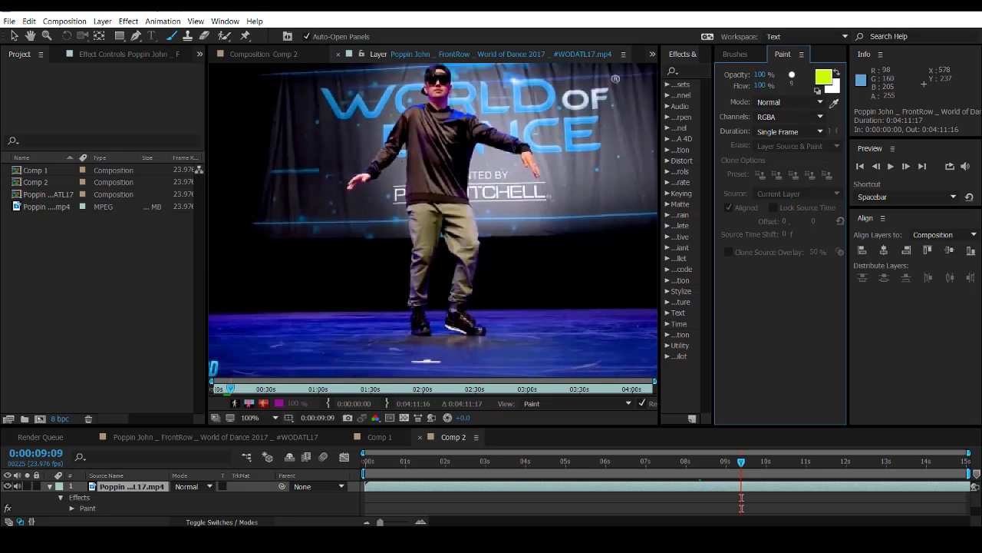
{"action": "left_click_drag", "start_coordinate": [362, 197], "coordinate": [397, 277]}
{"action": "left_click_drag", "start_coordinate": [480, 148], "coordinate": [471, 189]}
Advance to 0:00:09:13 and paint red contour lines along both arms and down both legs, flaring out across the floor
{"action": "key", "text": "Page_Down"}
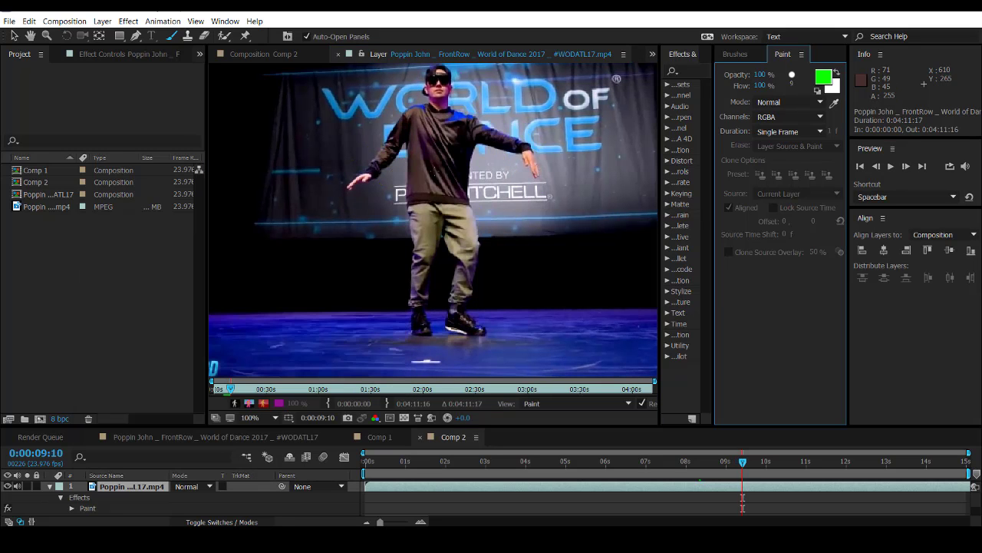
{"action": "left_click", "coordinate": [906, 167]}
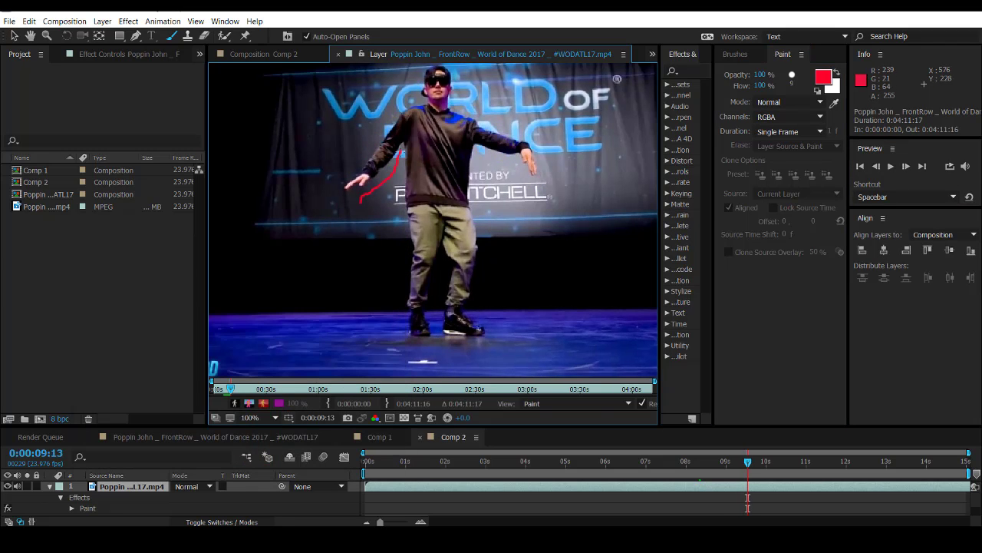
{"action": "left_click_drag", "start_coordinate": [400, 152], "coordinate": [320, 331]}
{"action": "left_click_drag", "start_coordinate": [479, 150], "coordinate": [535, 188]}
{"action": "mouse_move", "coordinate": [478, 149]}
{"action": "left_mouse_down"}
{"action": "mouse_move", "coordinate": [480, 228]}
{"action": "mouse_move", "coordinate": [589, 336]}
{"action": "left_mouse_up"}
{"action": "left_click_drag", "start_coordinate": [342, 180], "coordinate": [420, 84]}
{"action": "left_click_drag", "start_coordinate": [459, 81], "coordinate": [550, 176]}
Set the foreground color to purple and paint a second set of contour lines outside the red ones
{"action": "left_click", "coordinate": [823, 77]}
{"action": "left_click", "coordinate": [268, 339]}
{"action": "left_click", "coordinate": [368, 309]}
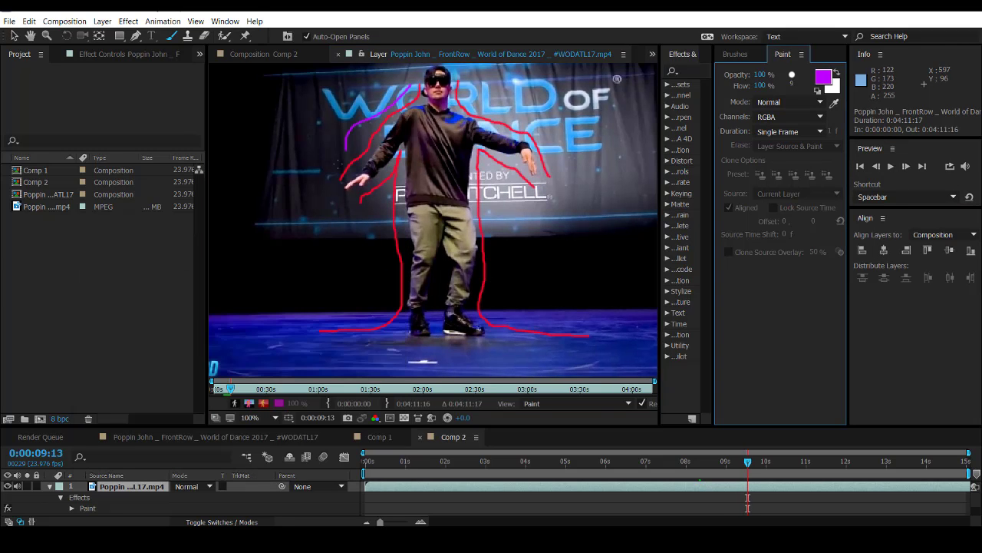
{"action": "left_click_drag", "start_coordinate": [324, 179], "coordinate": [412, 86]}
{"action": "left_click_drag", "start_coordinate": [364, 207], "coordinate": [297, 319]}
{"action": "left_click_drag", "start_coordinate": [486, 166], "coordinate": [589, 332]}
{"action": "left_click_drag", "start_coordinate": [485, 165], "coordinate": [534, 201]}
{"action": "left_click_drag", "start_coordinate": [469, 83], "coordinate": [567, 180]}
Advance to 0:00:09:14, set the foreground color to green and paint a loop around the dancer's feet
{"action": "left_click", "coordinate": [907, 167]}
{"action": "left_click", "coordinate": [823, 77]}
{"action": "left_click", "coordinate": [268, 405]}
{"action": "left_click", "coordinate": [368, 309]}
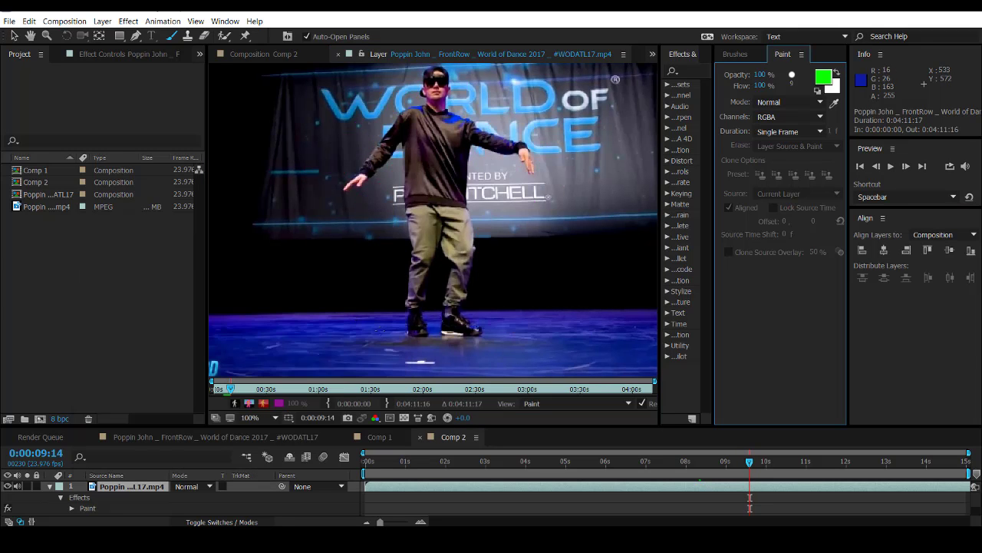
{"action": "mouse_move", "coordinate": [406, 320]}
{"action": "left_mouse_down"}
{"action": "mouse_move", "coordinate": [508, 341]}
{"action": "mouse_move", "coordinate": [480, 320]}
{"action": "left_mouse_up"}
{"action": "left_click_drag", "start_coordinate": [425, 319], "coordinate": [446, 316]}
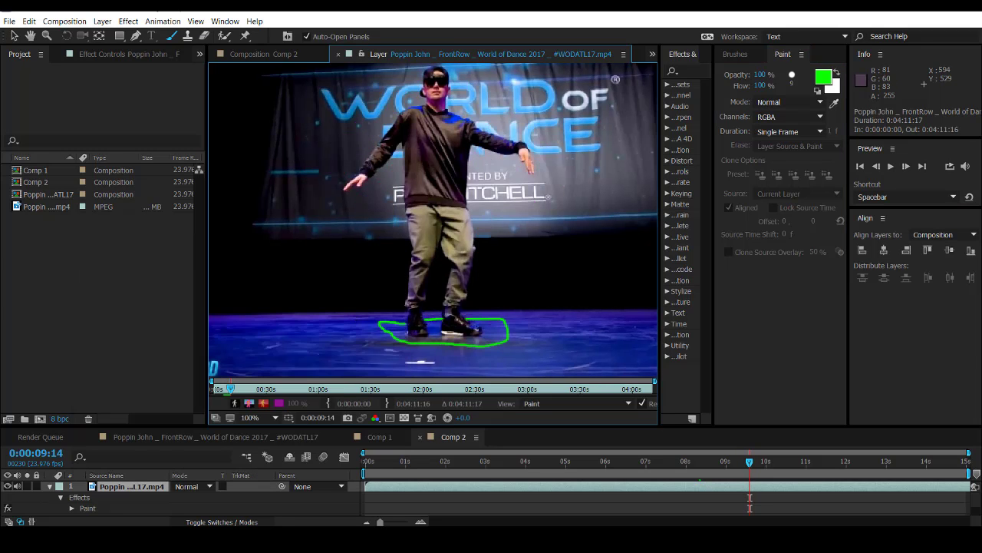
Advance to 0:00:09:15, set the foreground color to red and paint a ring around the dancer's ankles
{"action": "left_click", "coordinate": [906, 166]}
{"action": "left_click", "coordinate": [824, 76]}
{"action": "left_click", "coordinate": [268, 311]}
{"action": "left_click", "coordinate": [369, 309]}
{"action": "mouse_move", "coordinate": [406, 289]}
{"action": "left_mouse_down"}
{"action": "mouse_move", "coordinate": [386, 303]}
{"action": "mouse_move", "coordinate": [441, 307]}
{"action": "left_mouse_up"}
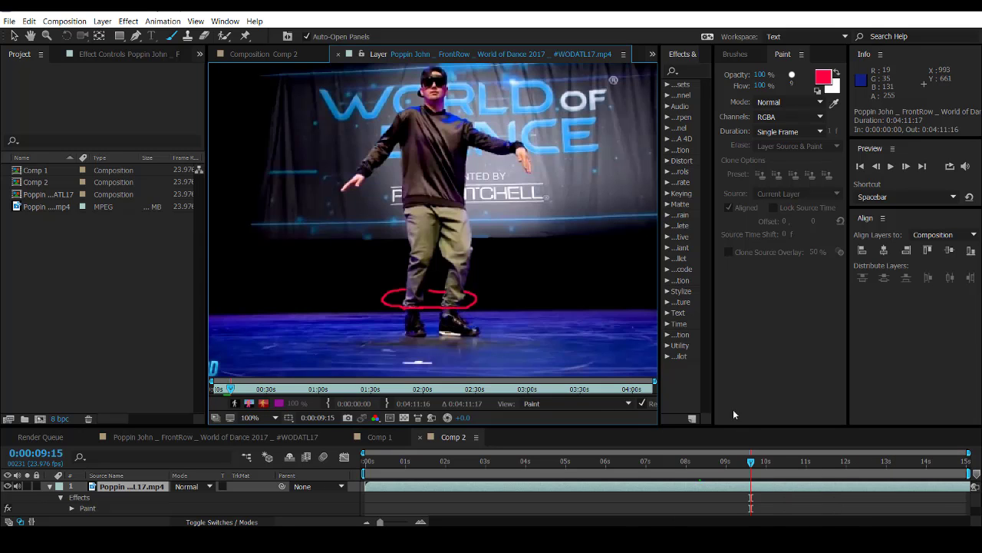
Advance to 0:00:09:16, set the foreground color to blue and paint a ring around the dancer's legs
{"action": "left_click", "coordinate": [907, 167]}
{"action": "left_click", "coordinate": [824, 77]}
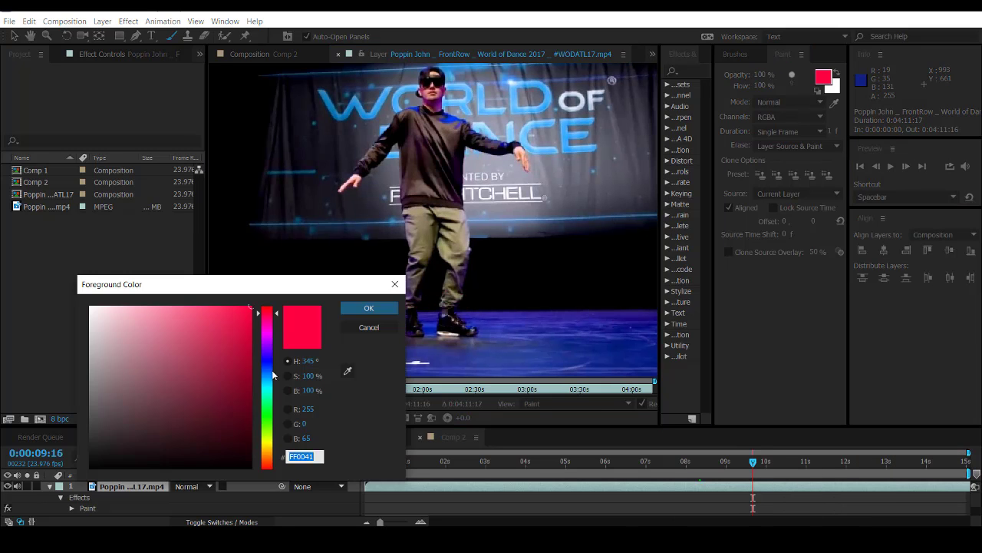
{"action": "left_click", "coordinate": [267, 359]}
{"action": "left_click", "coordinate": [366, 310]}
{"action": "mouse_move", "coordinate": [448, 259]}
{"action": "left_mouse_down"}
{"action": "mouse_move", "coordinate": [406, 245]}
{"action": "mouse_move", "coordinate": [470, 241]}
{"action": "left_mouse_up"}
Advance to 0:00:09:17, set the foreground color to yellow and paint a ring around the dancer's knees
{"action": "left_click", "coordinate": [906, 166]}
{"action": "left_click", "coordinate": [824, 76]}
{"action": "left_click", "coordinate": [268, 439]}
{"action": "left_click", "coordinate": [379, 310]}
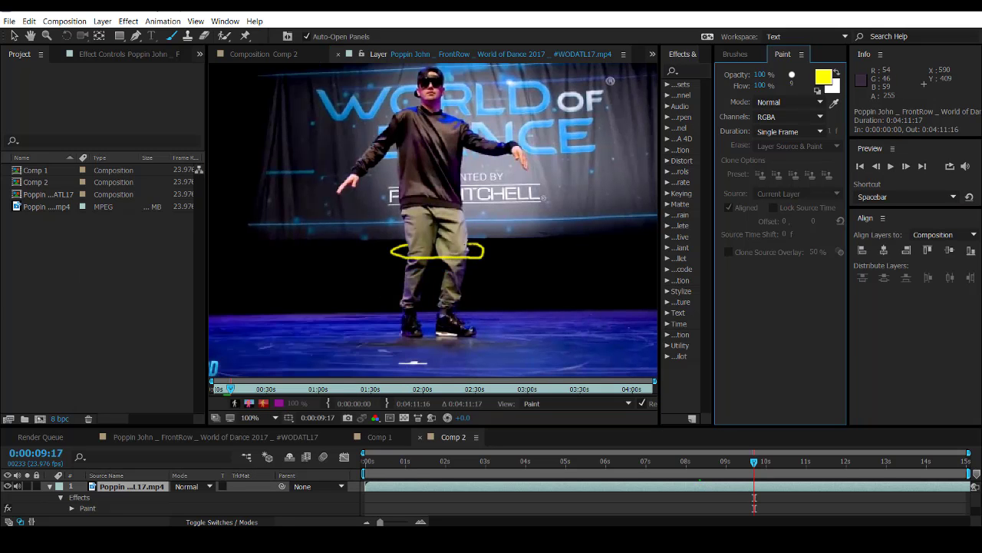
Advance to 0:00:09:18, set the foreground color to green and paint a ring around the dancer's thighs
{"action": "left_click", "coordinate": [906, 167]}
{"action": "left_click", "coordinate": [824, 77]}
{"action": "left_click", "coordinate": [267, 410]}
{"action": "left_click", "coordinate": [363, 308]}
{"action": "left_click_drag", "start_coordinate": [404, 231], "coordinate": [462, 231]}
Advance to 0:00:09:19, set the foreground color to magenta and paint a ring around the dancer's hips
{"action": "left_click", "coordinate": [907, 166]}
{"action": "left_click", "coordinate": [823, 77]}
{"action": "left_click", "coordinate": [267, 333]}
{"action": "left_click", "coordinate": [365, 311]}
{"action": "mouse_move", "coordinate": [404, 216]}
{"action": "left_mouse_down"}
{"action": "mouse_move", "coordinate": [427, 237]}
{"action": "mouse_move", "coordinate": [429, 202]}
{"action": "left_mouse_up"}
Advance to 0:00:09:20, set the foreground color to red and paint a ring around the dancer's waist
{"action": "left_click", "coordinate": [906, 166]}
{"action": "left_click", "coordinate": [824, 77]}
{"action": "left_click", "coordinate": [267, 309]}
{"action": "left_click", "coordinate": [366, 308]}
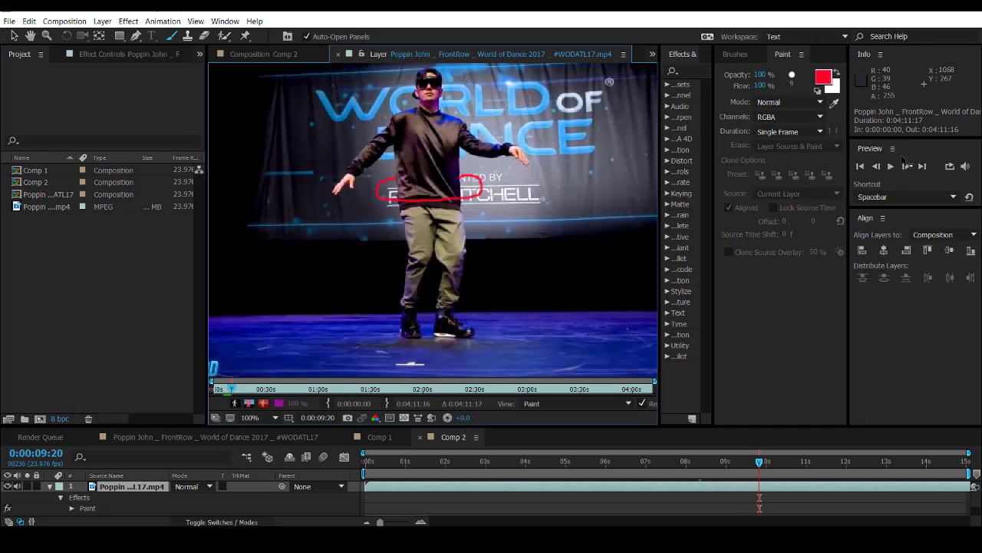
Advance to 0:00:09:21, set the foreground color to green and paint a ring at the height of the dancer's chest and forearms
{"action": "left_click", "coordinate": [906, 166]}
{"action": "left_click", "coordinate": [823, 77]}
{"action": "left_click", "coordinate": [267, 415]}
{"action": "left_click", "coordinate": [368, 307]}
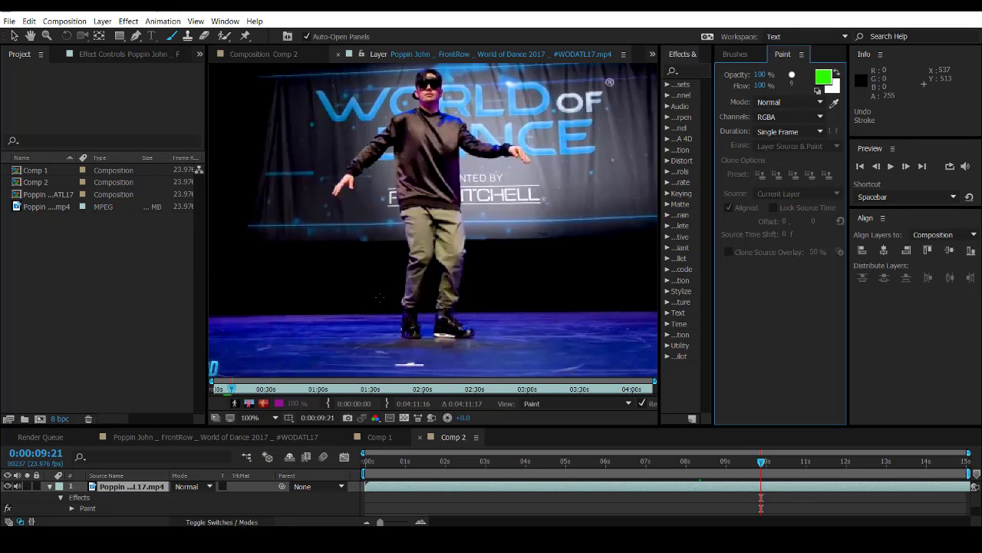
{"action": "left_click_drag", "start_coordinate": [389, 157], "coordinate": [320, 171]}
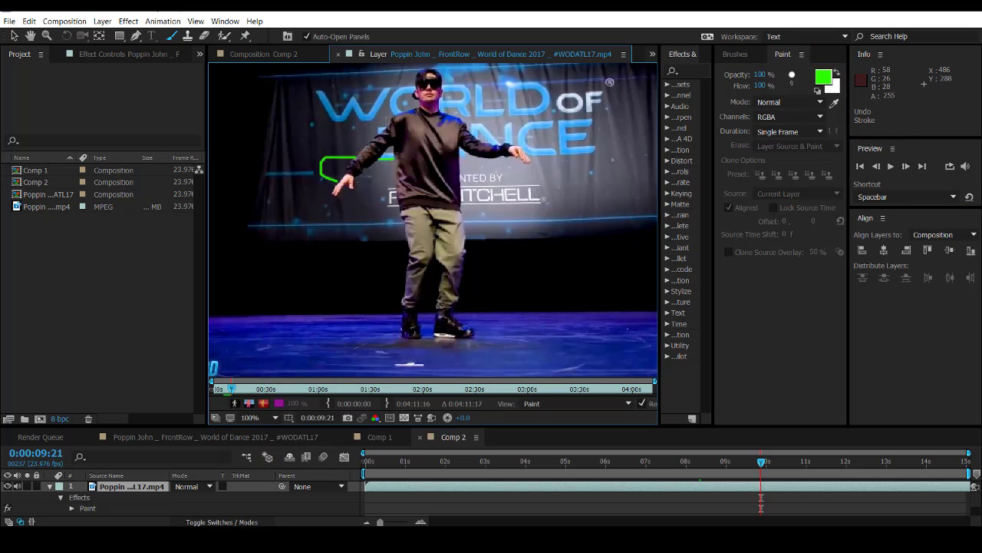
Advance to 0:00:09:22, set the foreground color to blue and paint a ring around the dancer's shoulders
{"action": "left_click", "coordinate": [906, 167]}
{"action": "left_click", "coordinate": [823, 76]}
{"action": "left_click", "coordinate": [267, 359]}
{"action": "left_click", "coordinate": [369, 308]}
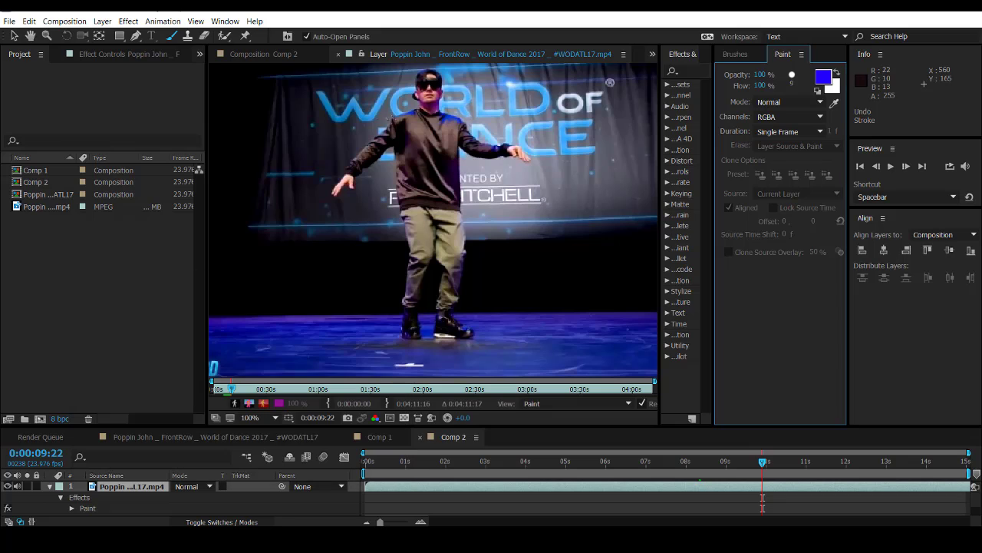
{"action": "left_click_drag", "start_coordinate": [466, 120], "coordinate": [463, 119]}
Advance to 0:00:09:23, set the foreground color to yellow, and paint a crown on the dancer's head at 0:00:10:00
{"action": "left_click", "coordinate": [907, 167]}
{"action": "left_click", "coordinate": [824, 77]}
{"action": "left_click_drag", "start_coordinate": [267, 359], "coordinate": [267, 435]}
{"action": "left_click", "coordinate": [368, 308]}
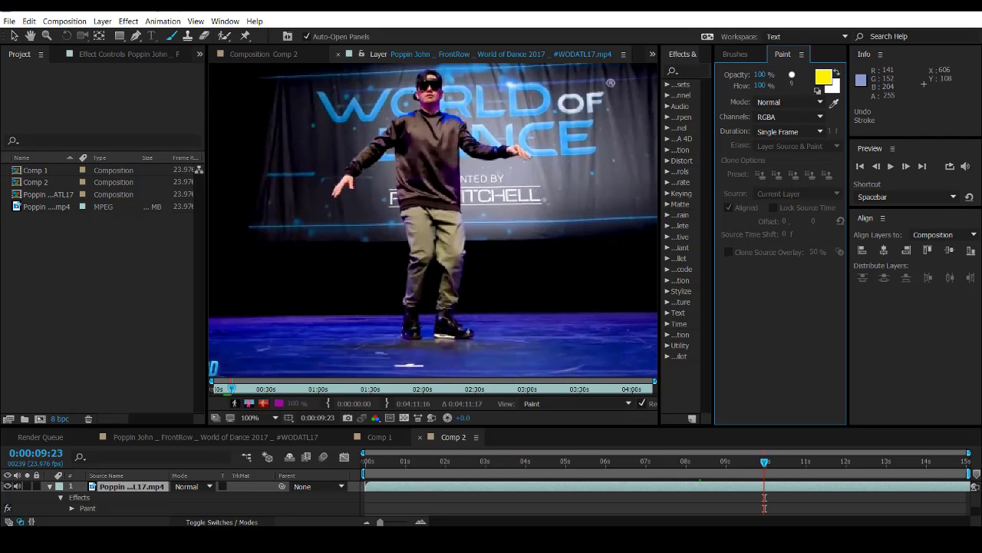
{"action": "left_click", "coordinate": [906, 167]}
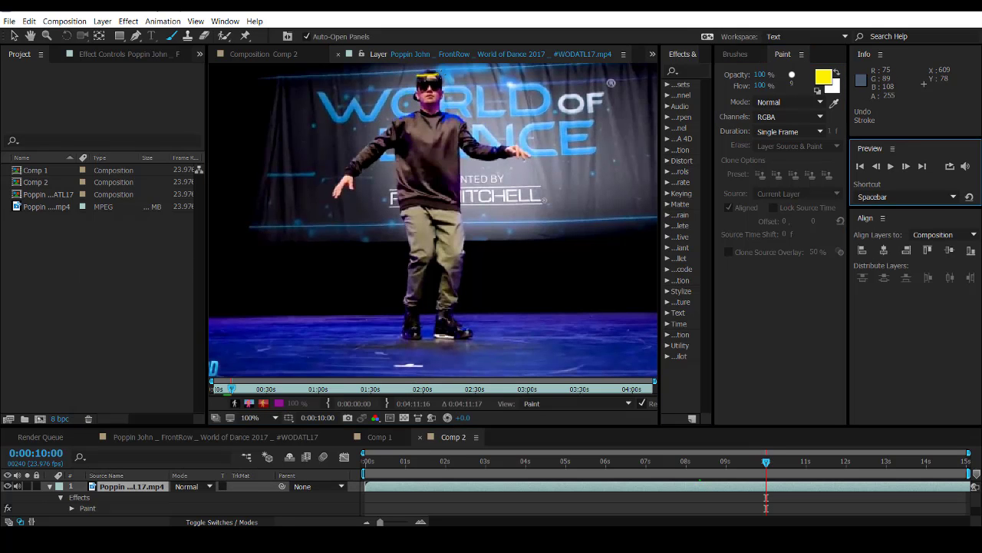
{"action": "left_click_drag", "start_coordinate": [412, 76], "coordinate": [444, 75]}
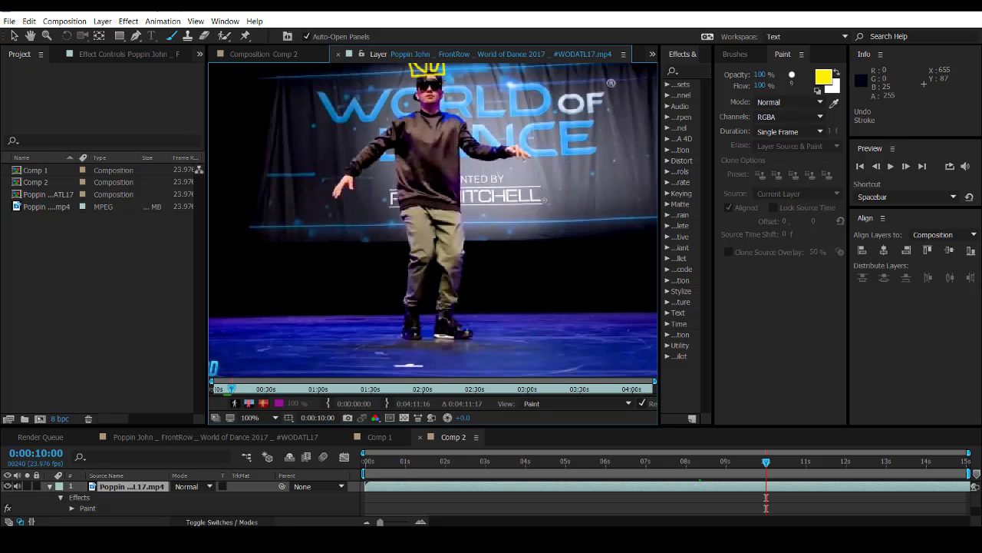
Advance to 0:00:10:01, set the foreground color to red and paint a stick figure on the empty stage left of the dancer
{"action": "left_click", "coordinate": [907, 167]}
{"action": "left_click", "coordinate": [824, 77]}
{"action": "left_click", "coordinate": [268, 311]}
{"action": "left_click", "coordinate": [368, 308]}
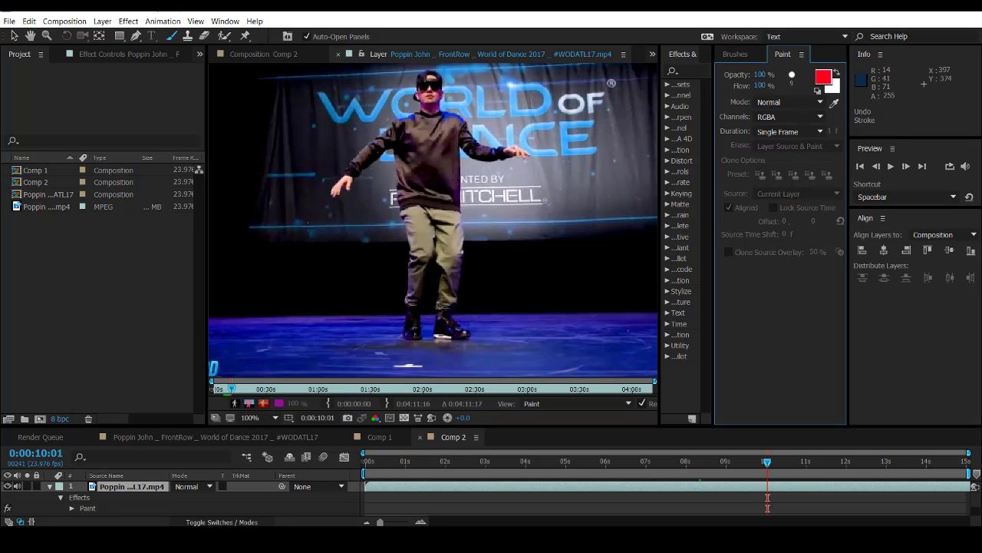
{"action": "left_click_drag", "start_coordinate": [322, 222], "coordinate": [320, 305]}
{"action": "left_click_drag", "start_coordinate": [293, 337], "coordinate": [334, 345]}
{"action": "left_click_drag", "start_coordinate": [365, 263], "coordinate": [282, 288]}
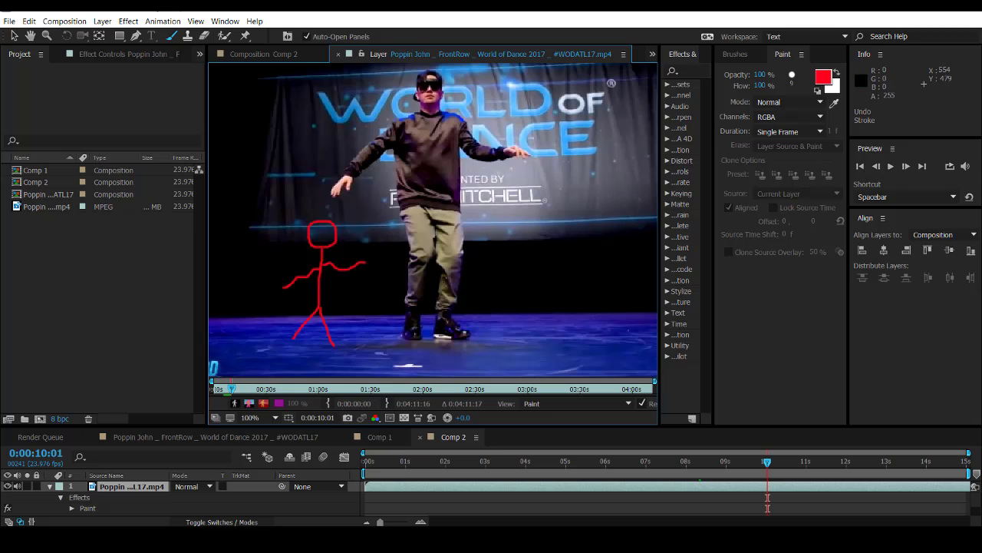
Set the foreground color to green and paint a second stick figure to the right of the dancer
{"action": "left_click", "coordinate": [824, 77]}
{"action": "left_click", "coordinate": [268, 386]}
{"action": "left_click", "coordinate": [268, 417]}
{"action": "left_click", "coordinate": [368, 308]}
{"action": "left_click_drag", "start_coordinate": [523, 222], "coordinate": [526, 301]}
{"action": "left_click_drag", "start_coordinate": [525, 301], "coordinate": [509, 334]}
{"action": "left_click_drag", "start_coordinate": [525, 301], "coordinate": [532, 333]}
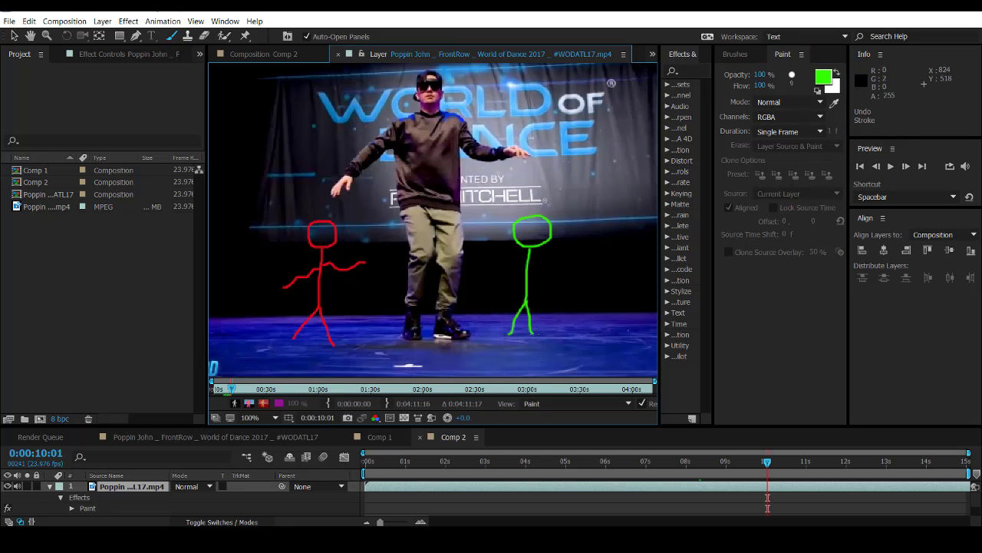
Advance to 0:00:10:02 and paint the green stick figure in a new pose farther right of the dancer
{"action": "left_click", "coordinate": [906, 166]}
{"action": "left_click_drag", "start_coordinate": [563, 217], "coordinate": [562, 250]}
{"action": "left_click_drag", "start_coordinate": [561, 251], "coordinate": [542, 340]}
{"action": "left_click_drag", "start_coordinate": [560, 310], "coordinate": [578, 338]}
{"action": "mouse_move", "coordinate": [562, 271]}
{"action": "left_mouse_down"}
{"action": "mouse_move", "coordinate": [601, 282]}
{"action": "mouse_move", "coordinate": [526, 285]}
{"action": "left_mouse_up"}
Set the foreground color to red and paint the red stick figure in a new pose farther left of the dancer
{"action": "left_click", "coordinate": [823, 77]}
{"action": "left_click", "coordinate": [268, 311]}
{"action": "left_click", "coordinate": [368, 308]}
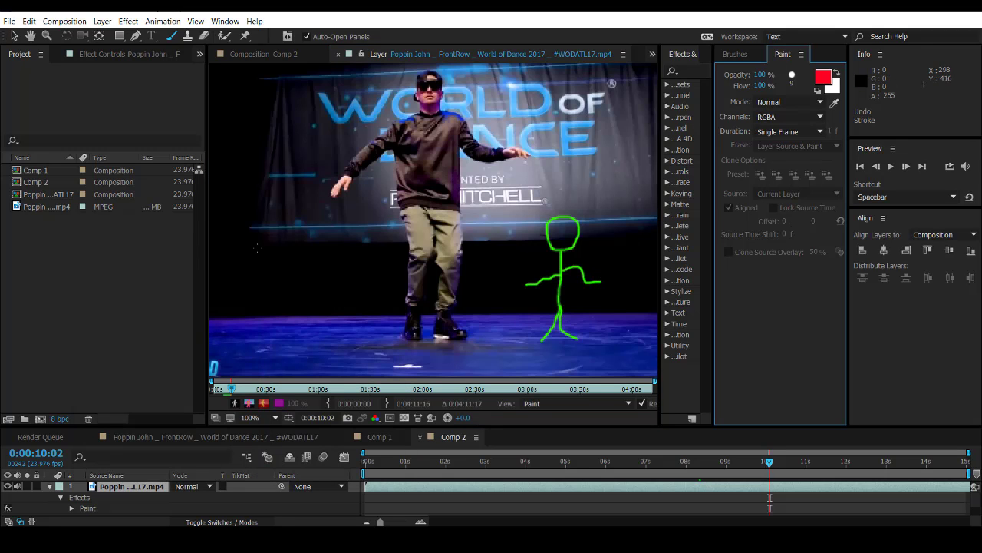
{"action": "left_click_drag", "start_coordinate": [278, 221], "coordinate": [276, 325]}
{"action": "left_click_drag", "start_coordinate": [275, 325], "coordinate": [256, 347]}
{"action": "left_click_drag", "start_coordinate": [276, 326], "coordinate": [293, 346]}
{"action": "mouse_move", "coordinate": [278, 269]}
{"action": "left_mouse_down"}
{"action": "mouse_move", "coordinate": [327, 275]}
{"action": "mouse_move", "coordinate": [240, 283]}
{"action": "left_mouse_up"}
Advance to 0:00:10:03 and paint short red strokes radiating from the dancer's hands
{"action": "left_click", "coordinate": [906, 166]}
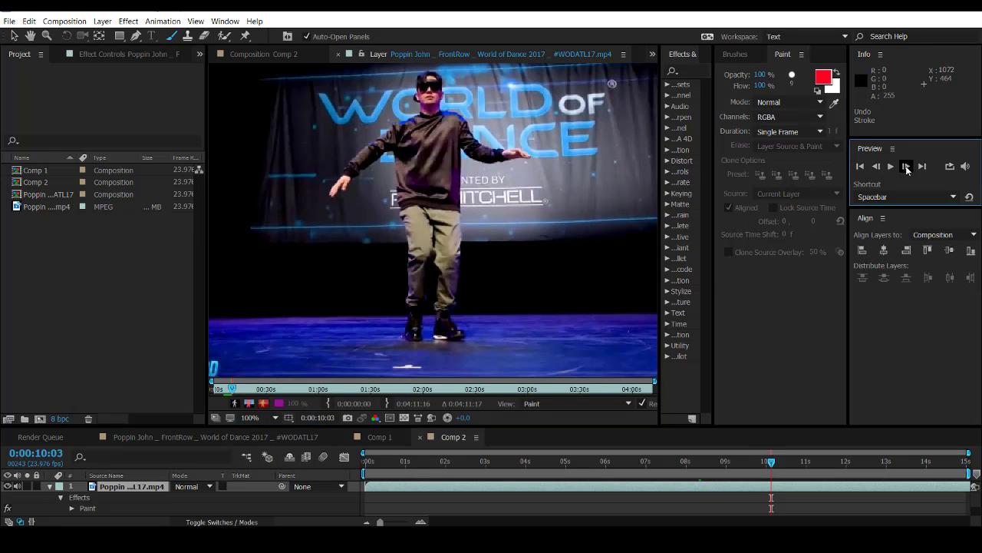
{"action": "left_click_drag", "start_coordinate": [338, 204], "coordinate": [334, 233]}
{"action": "left_click_drag", "start_coordinate": [327, 207], "coordinate": [297, 207]}
{"action": "left_click_drag", "start_coordinate": [327, 182], "coordinate": [305, 172]}
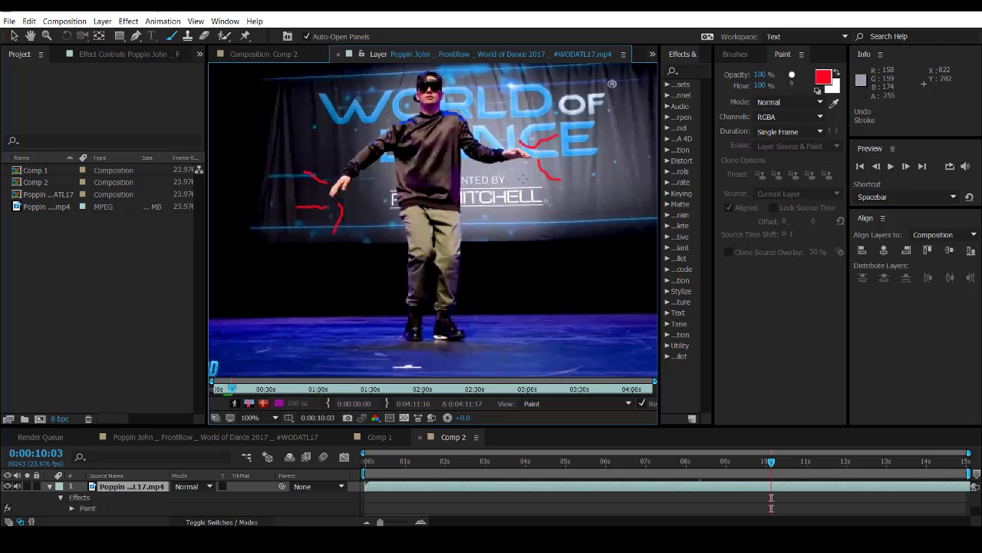
Advance one frame, set the foreground color to cyan and paint short strokes below the dancer's left-side hand
{"action": "left_click", "coordinate": [905, 166]}
{"action": "left_click", "coordinate": [824, 77]}
{"action": "left_click", "coordinate": [268, 385]}
{"action": "left_click", "coordinate": [369, 307]}
{"action": "left_click_drag", "start_coordinate": [348, 200], "coordinate": [359, 240]}
{"action": "mouse_move", "coordinate": [327, 208]}
{"action": "left_mouse_down"}
{"action": "mouse_move", "coordinate": [297, 213]}
{"action": "mouse_move", "coordinate": [355, 228]}
{"action": "left_mouse_up"}
Advance one more frame, set the foreground color to green and paint a short stroke beside the dancer's hand
{"action": "left_click", "coordinate": [905, 166]}
{"action": "left_click", "coordinate": [824, 77]}
{"action": "left_click", "coordinate": [268, 406]}
{"action": "left_click", "coordinate": [369, 307]}
{"action": "left_click_drag", "start_coordinate": [326, 202], "coordinate": [300, 206]}
Outline the dancer's glasses in green at 0:00:10:16 and in red at 0:00:11:03
{"action": "left_click", "coordinate": [891, 166]}
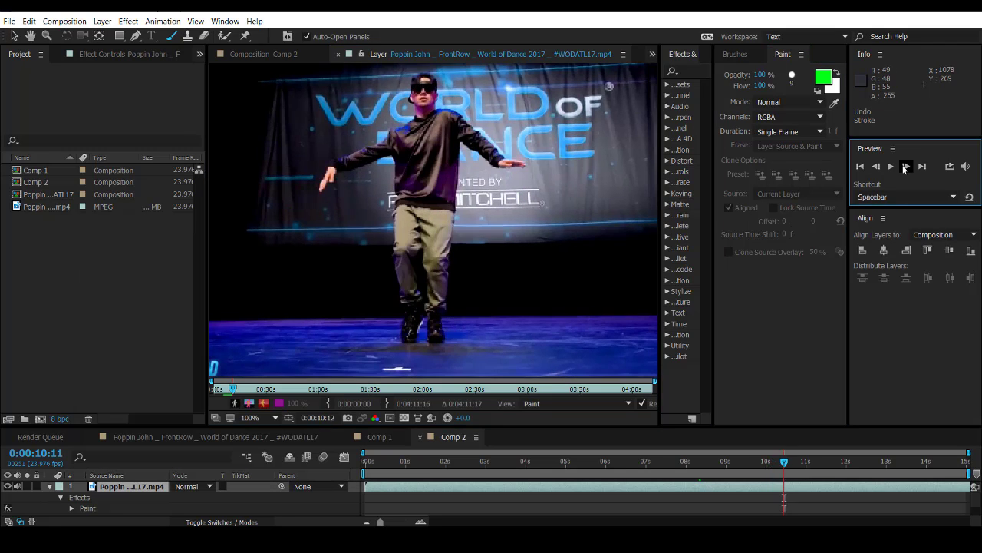
{"action": "left_click_drag", "start_coordinate": [409, 83], "coordinate": [430, 82]}
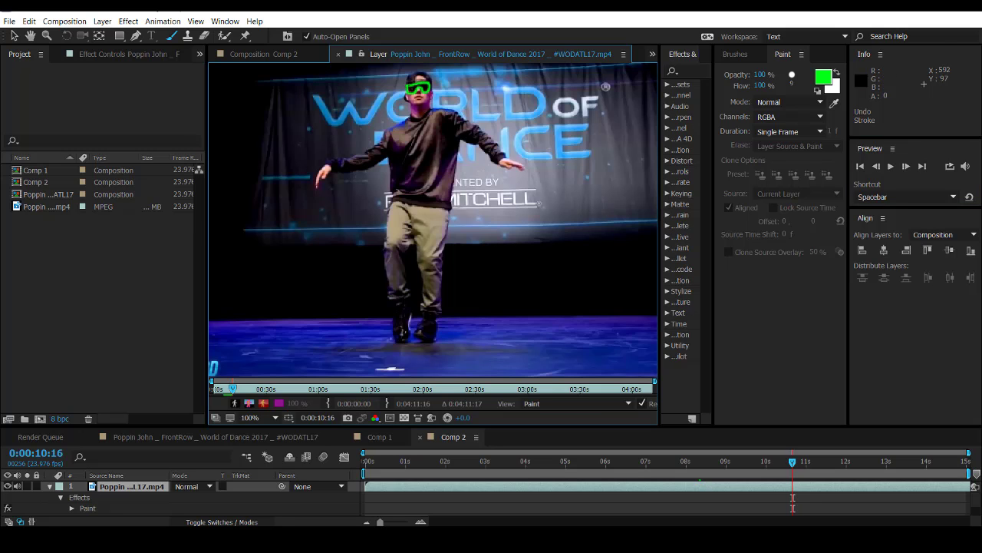
{"action": "left_click", "coordinate": [906, 167]}
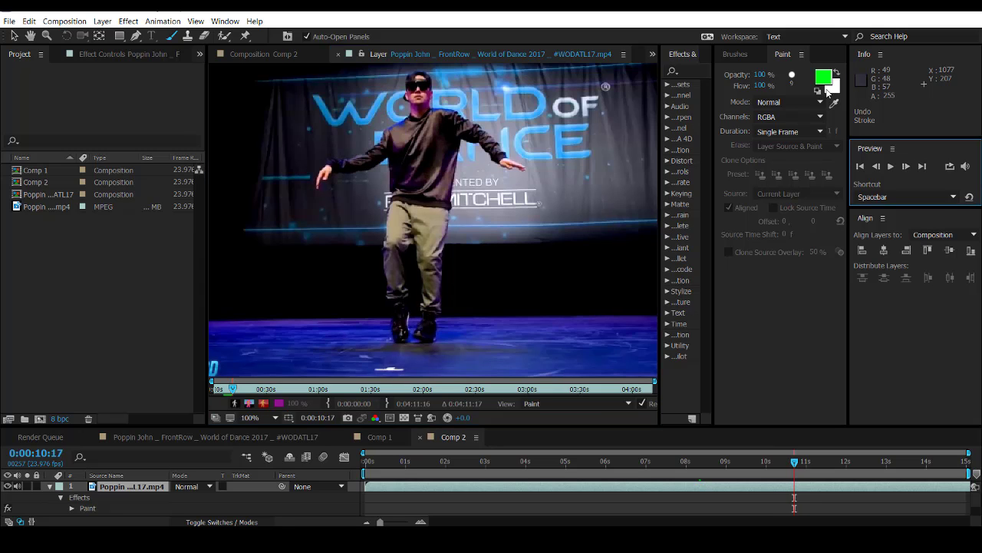
{"action": "left_click", "coordinate": [824, 77]}
{"action": "left_click", "coordinate": [268, 299]}
{"action": "left_click", "coordinate": [346, 308]}
{"action": "left_click", "coordinate": [906, 167]}
{"action": "left_click", "coordinate": [890, 166]}
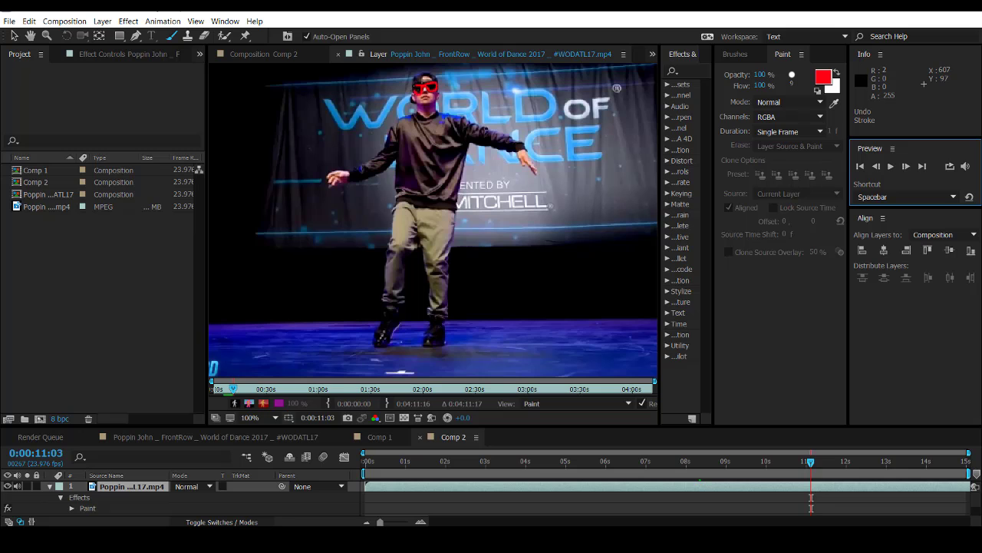
{"action": "left_click_drag", "start_coordinate": [408, 87], "coordinate": [385, 81]}
Advance to 0:00:11:08, set the foreground color to yellow and paint over the dancer's chest
{"action": "left_click", "coordinate": [907, 166]}
{"action": "left_click", "coordinate": [907, 167]}
{"action": "left_click", "coordinate": [906, 167]}
{"action": "left_click", "coordinate": [907, 166]}
{"action": "left_click", "coordinate": [906, 166]}
{"action": "left_click", "coordinate": [823, 76]}
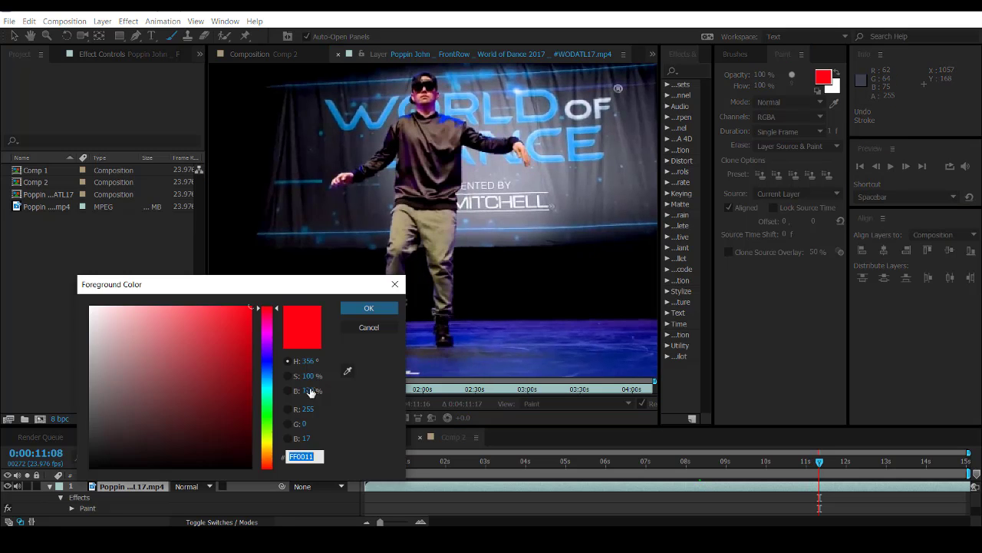
{"action": "left_click", "coordinate": [268, 438]}
{"action": "left_click", "coordinate": [368, 307]}
{"action": "left_click_drag", "start_coordinate": [443, 140], "coordinate": [420, 170]}
Advance to 0:00:11:09 and paint red shoulder lines and vertical stripes over the dancer's sweater
{"action": "left_click", "coordinate": [824, 76]}
{"action": "left_click", "coordinate": [266, 410]}
{"action": "left_click", "coordinate": [345, 311]}
{"action": "left_click", "coordinate": [906, 166]}
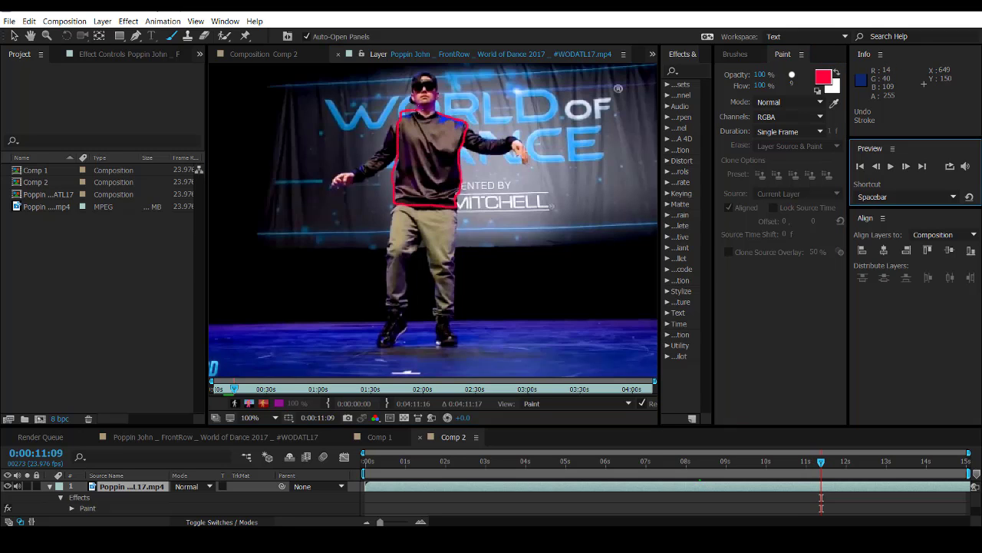
{"action": "left_click_drag", "start_coordinate": [418, 112], "coordinate": [413, 115]}
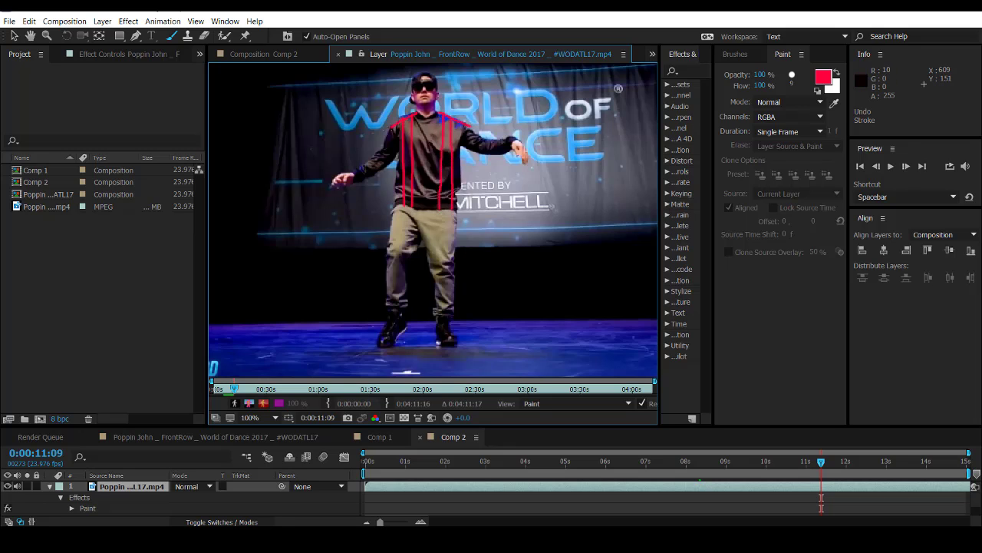
Advance further through the footage and paint short strokes around the dancer's hands
{"action": "left_click", "coordinate": [906, 166]}
{"action": "left_click_drag", "start_coordinate": [367, 186], "coordinate": [379, 208]}
{"action": "left_click_drag", "start_coordinate": [464, 171], "coordinate": [465, 192]}
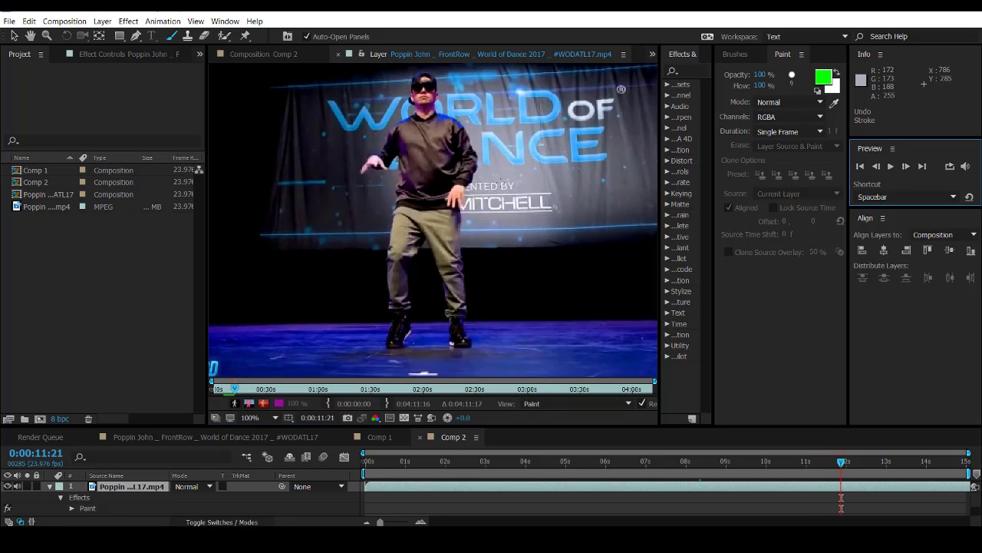
Set the foreground color to magenta and paint single-frame strokes along the dancer's raised arm while advancing to 0:00:12:03
{"action": "left_click", "coordinate": [823, 76]}
{"action": "left_click", "coordinate": [358, 305]}
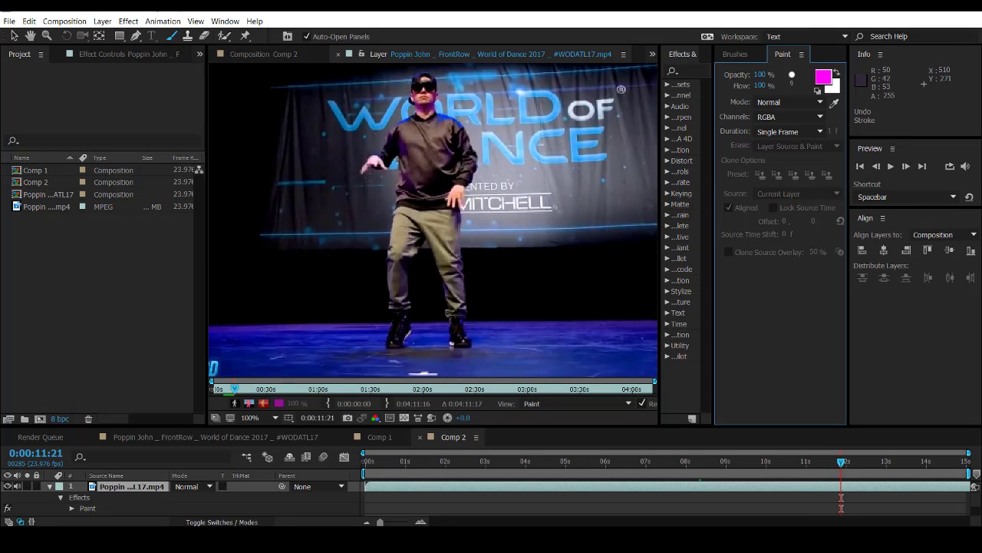
{"action": "left_click", "coordinate": [906, 166]}
{"action": "left_click", "coordinate": [905, 166]}
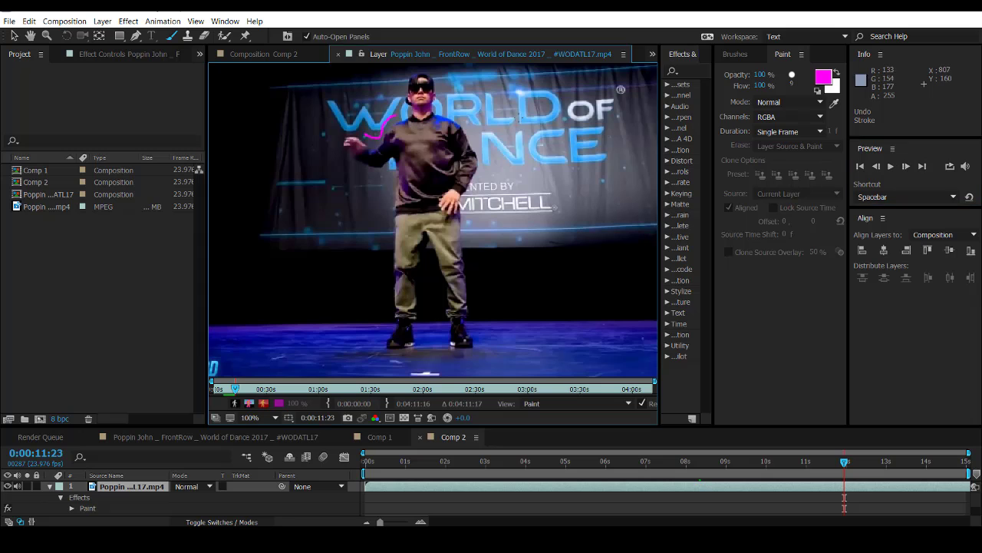
{"action": "left_click", "coordinate": [905, 166]}
{"action": "left_click", "coordinate": [906, 166]}
{"action": "left_click", "coordinate": [905, 166]}
{"action": "left_click", "coordinate": [906, 166]}
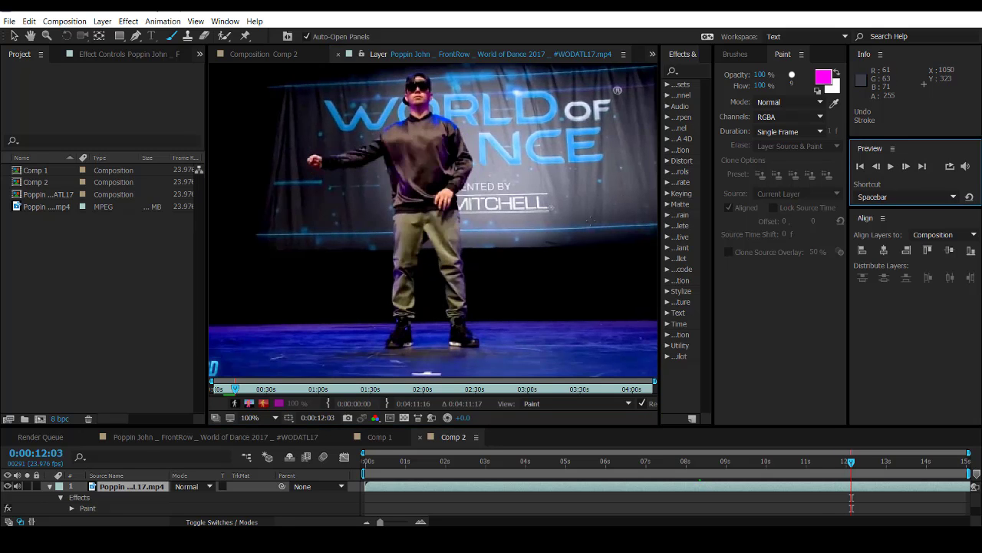
Advance frame by frame to 0:00:12:09, painting magenta strokes beside the dancer's shoes
{"action": "left_click", "coordinate": [906, 165]}
{"action": "left_click", "coordinate": [906, 166]}
{"action": "left_click", "coordinate": [905, 165]}
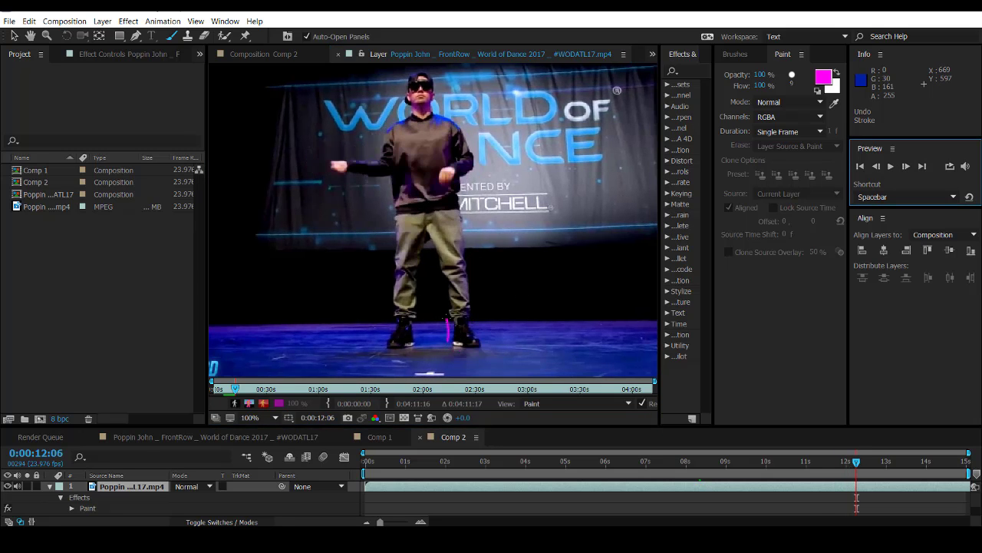
{"action": "left_click", "coordinate": [906, 166]}
{"action": "left_click", "coordinate": [907, 167]}
{"action": "left_click", "coordinate": [906, 167]}
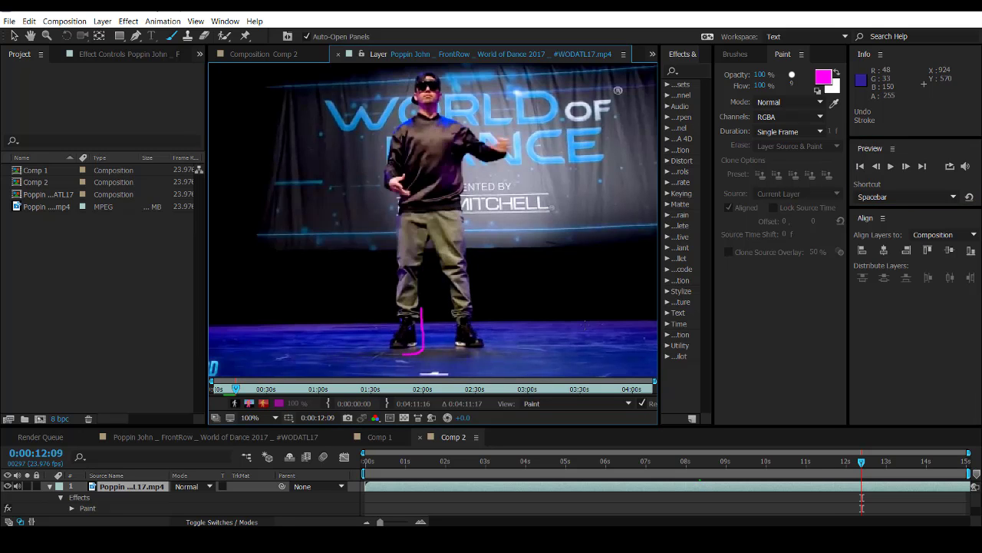
Paint magenta strokes beside the dancer's lowered hand around 0:00:12:13 and advance to 0:00:12:15
{"action": "left_click", "coordinate": [907, 167]}
{"action": "left_click", "coordinate": [907, 166]}
{"action": "left_click", "coordinate": [907, 166]}
{"action": "left_click", "coordinate": [906, 167]}
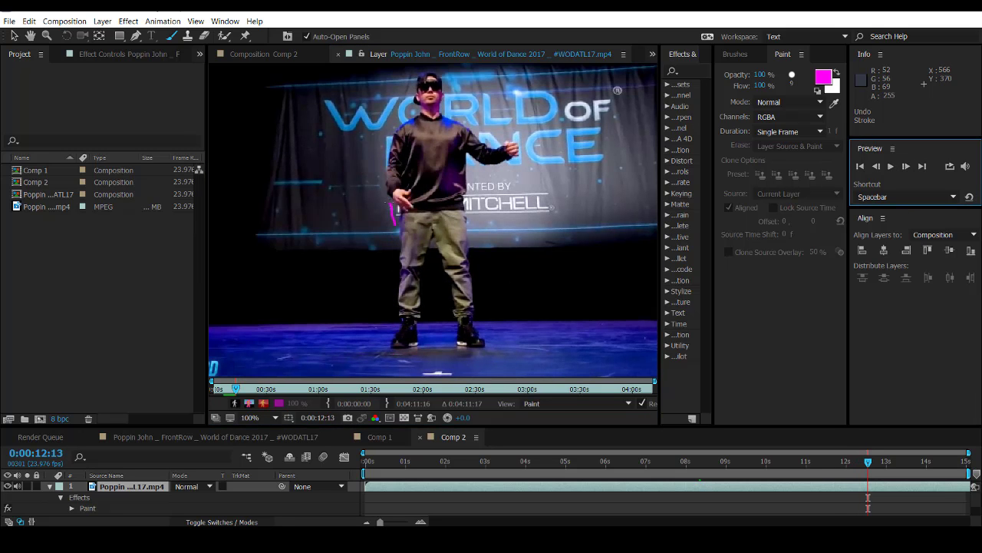
{"action": "left_click", "coordinate": [906, 166]}
{"action": "left_click", "coordinate": [907, 167]}
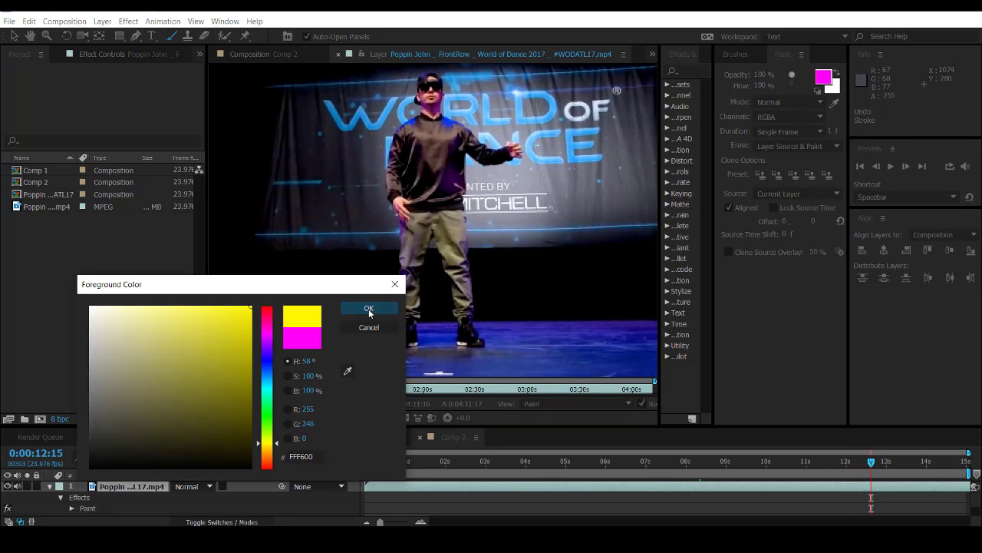
Set the foreground color to yellow FFF600 and paint strokes beside the head at 0:00:12:16 and along the outstretched arm by 0:00:12:18
{"action": "left_click", "coordinate": [368, 309]}
{"action": "left_click", "coordinate": [906, 167]}
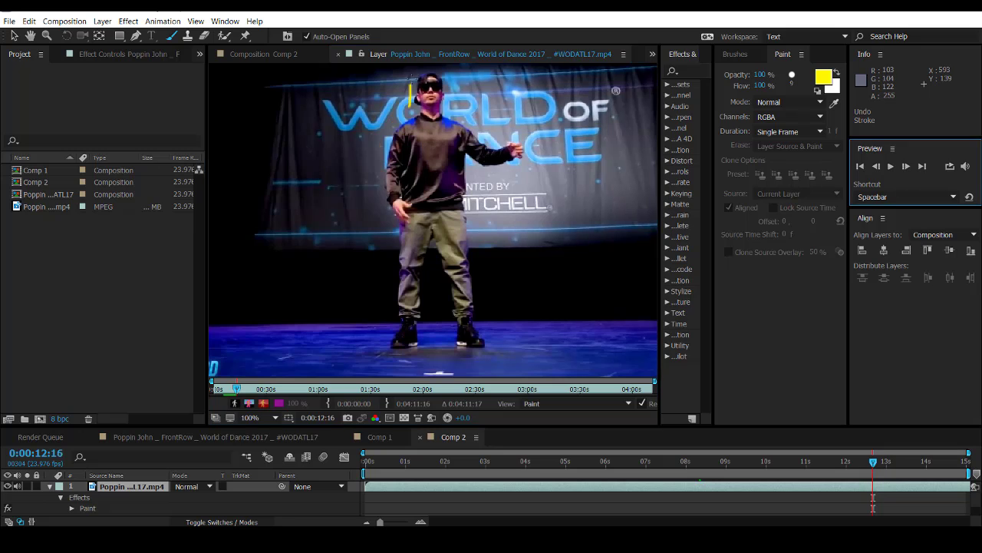
{"action": "left_click", "coordinate": [906, 166]}
{"action": "left_click", "coordinate": [907, 166]}
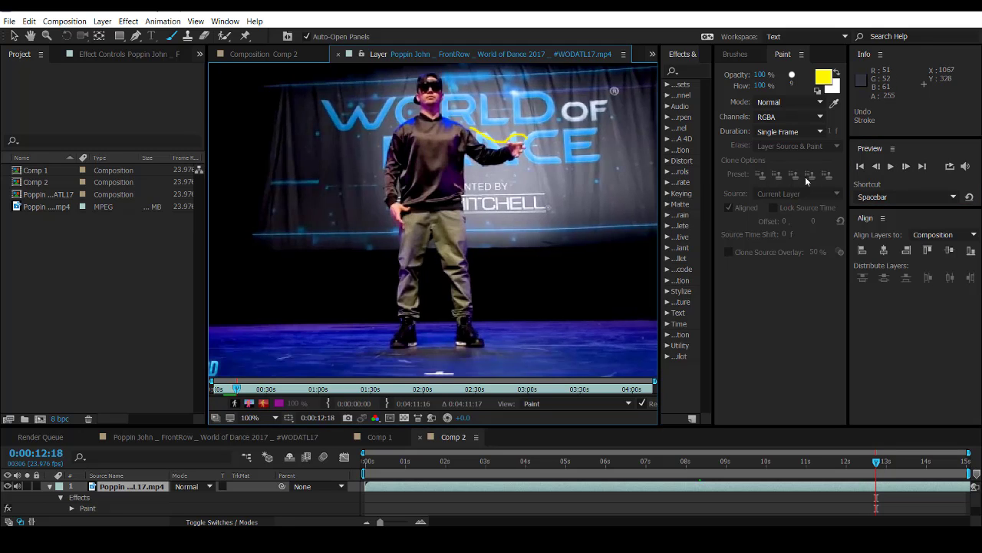
Continue advancing past 0:00:12:22, painting a yellow stroke around the dancer's shoe at 0:00:12:21
{"action": "left_click", "coordinate": [907, 166]}
{"action": "left_click", "coordinate": [907, 166]}
{"action": "left_click", "coordinate": [907, 166]}
{"action": "left_click", "coordinate": [906, 167]}
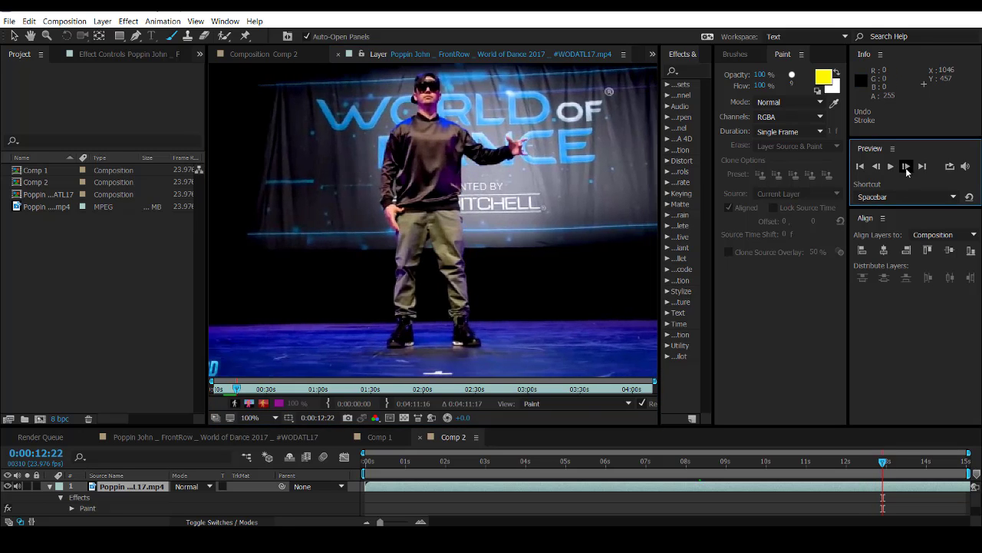
{"action": "left_click", "coordinate": [906, 166]}
{"action": "left_click", "coordinate": [907, 166]}
{"action": "left_click", "coordinate": [906, 167]}
Try yellow strokes beside the dancer's body, undo the stroke and advance to 0:00:13:09
{"action": "mouse_move", "coordinate": [450, 350]}
{"action": "left_mouse_down"}
{"action": "mouse_move", "coordinate": [426, 245]}
{"action": "mouse_move", "coordinate": [417, 311]}
{"action": "mouse_move", "coordinate": [389, 351]}
{"action": "mouse_move", "coordinate": [376, 222]}
{"action": "left_mouse_up"}
{"action": "key", "text": "ctrl+z"}
{"action": "left_click", "coordinate": [907, 166]}
{"action": "left_click", "coordinate": [906, 167]}
{"action": "left_click", "coordinate": [906, 167]}
{"action": "left_click", "coordinate": [906, 167]}
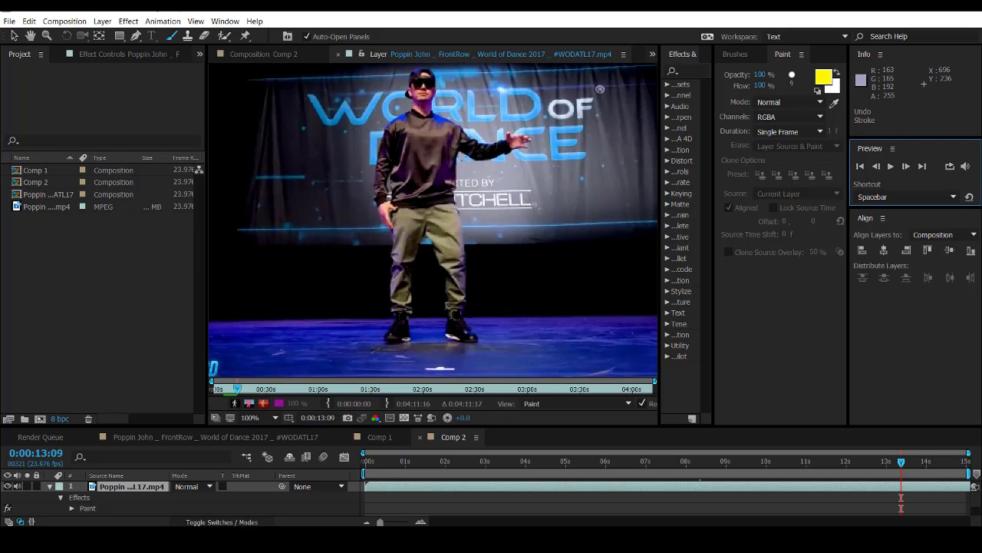
{"action": "left_click_drag", "start_coordinate": [380, 132], "coordinate": [401, 103]}
Set the foreground color to red and paint a tall cup shape around the dancer's outstretched hand at 0:00:13:09
{"action": "left_click", "coordinate": [823, 77]}
{"action": "left_click", "coordinate": [269, 312]}
{"action": "left_click", "coordinate": [369, 307]}
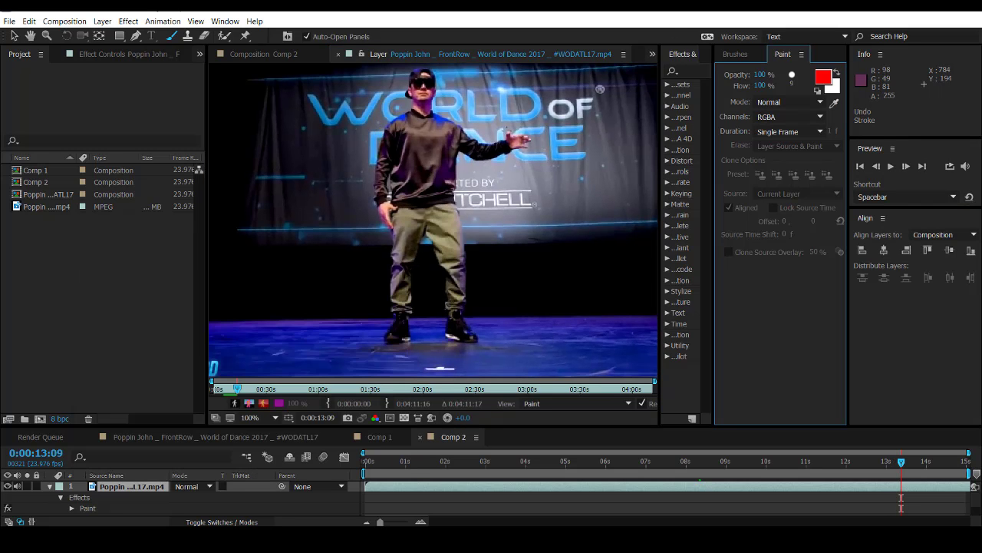
{"action": "left_click_drag", "start_coordinate": [519, 161], "coordinate": [523, 121]}
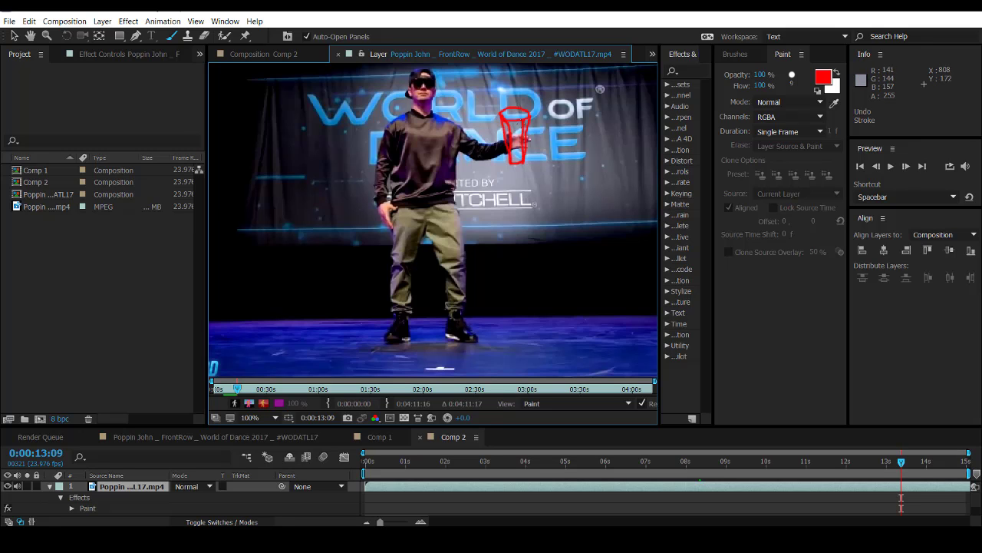
Advance to 0:00:13:10, set the foreground color to green and outline the dancer's arms and outstretched hand
{"action": "key", "text": "Page_Down"}
{"action": "left_click", "coordinate": [824, 77]}
{"action": "left_click", "coordinate": [269, 412]}
{"action": "left_click", "coordinate": [368, 307]}
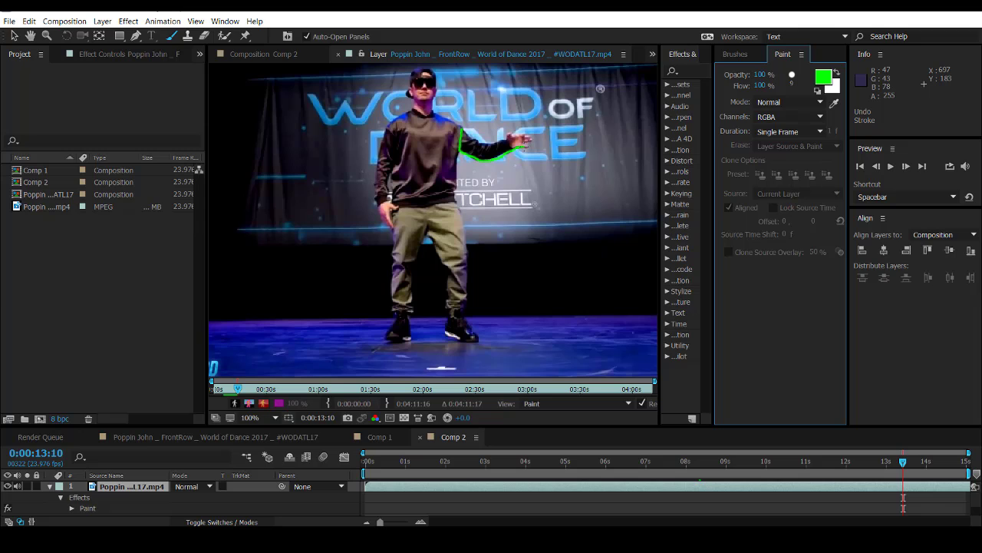
{"action": "left_click_drag", "start_coordinate": [384, 135], "coordinate": [380, 154]}
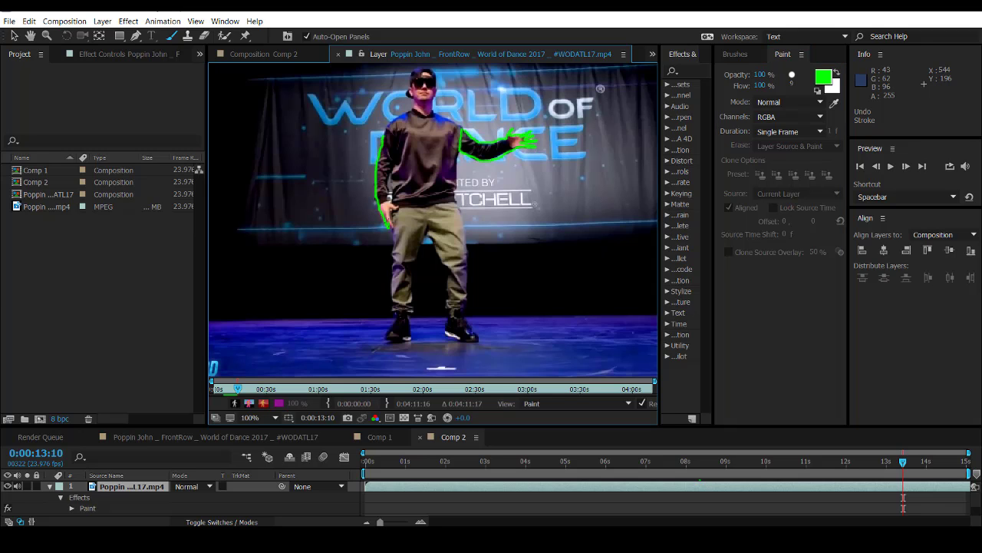
Advance to 0:00:13:13 and paint a green stick figure with a head ring over the dancer
{"action": "left_click", "coordinate": [906, 166]}
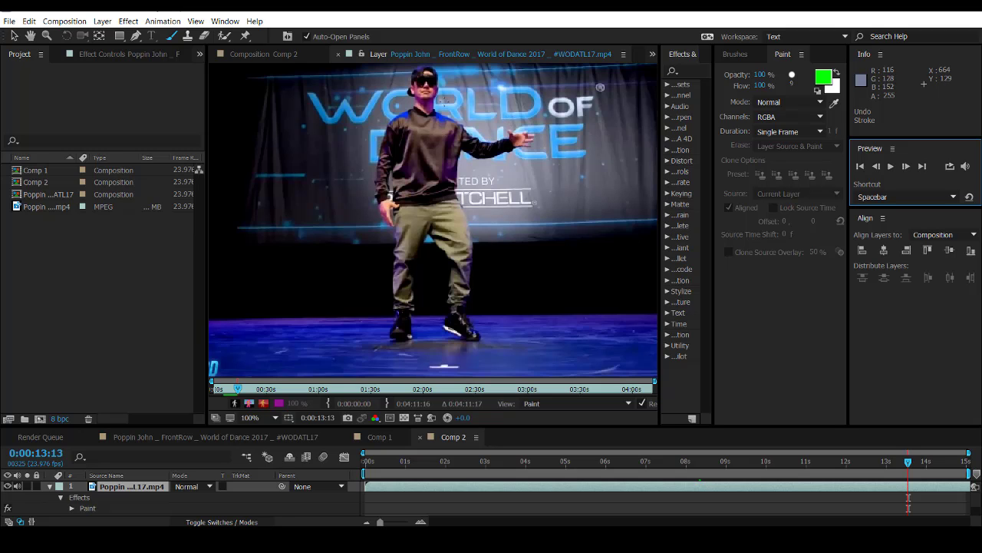
{"action": "left_click_drag", "start_coordinate": [434, 102], "coordinate": [426, 105]}
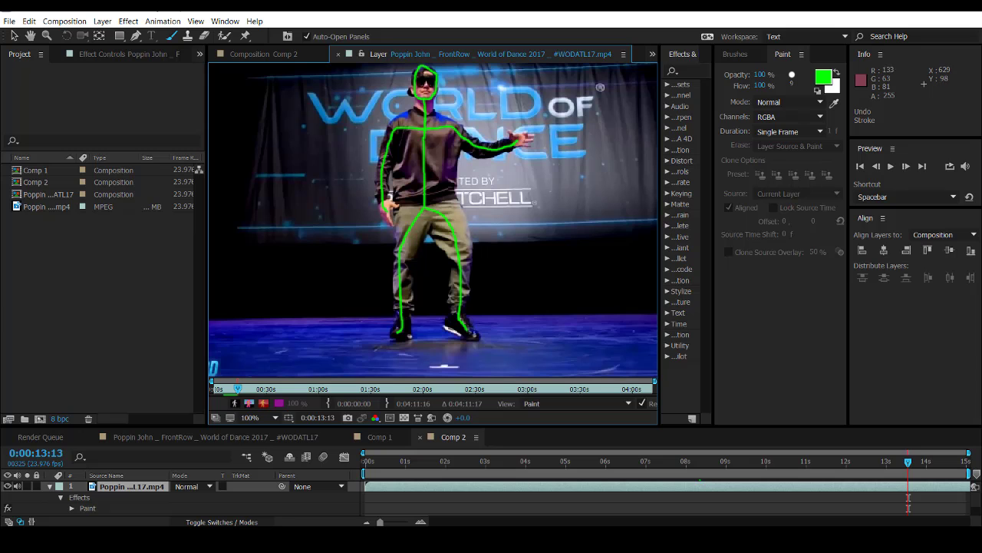
Advance to 0:00:13:17, set the foreground color to red and paint over the dancer from head to legs
{"action": "left_click", "coordinate": [906, 165]}
{"action": "left_click", "coordinate": [906, 166]}
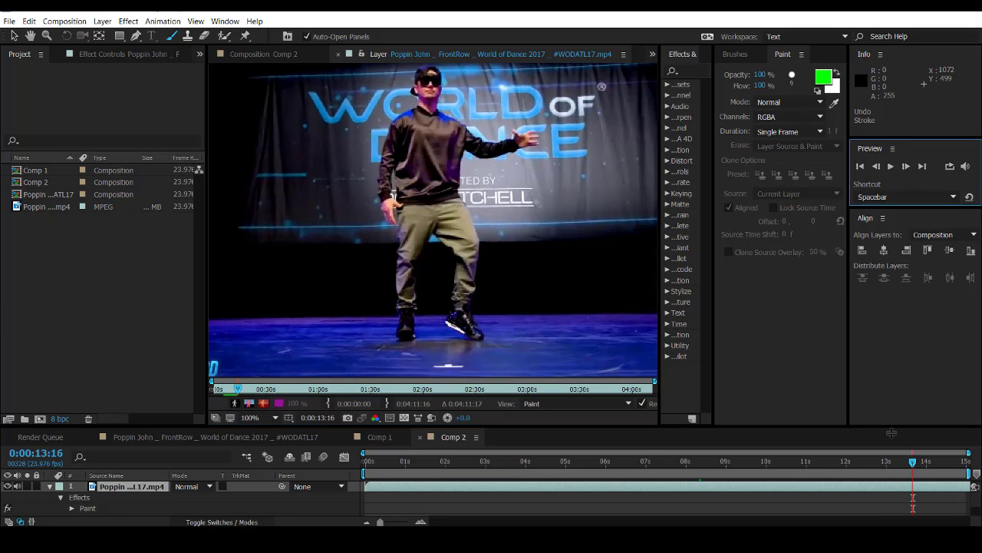
{"action": "left_click", "coordinate": [905, 166]}
{"action": "left_click", "coordinate": [906, 166]}
{"action": "left_click", "coordinate": [824, 77]}
{"action": "left_click", "coordinate": [268, 307]}
{"action": "left_click", "coordinate": [354, 306]}
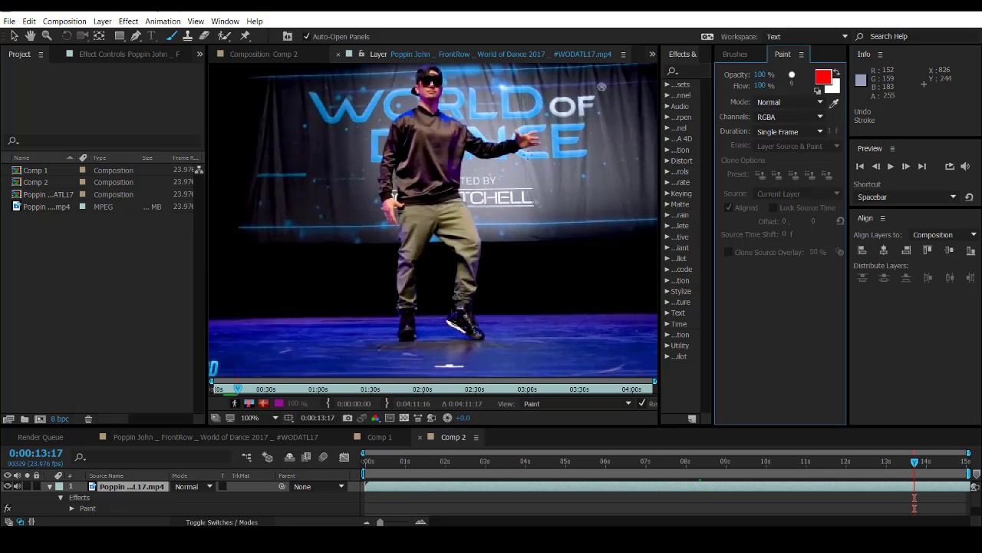
{"action": "mouse_move", "coordinate": [421, 89]}
{"action": "left_mouse_down"}
{"action": "mouse_move", "coordinate": [484, 121]}
{"action": "mouse_move", "coordinate": [489, 311]}
{"action": "left_mouse_up"}
Advance to 0:00:13:19, set the foreground color to green and outline the dancer's body from the legs up to the head
{"action": "key", "text": "Page_Down"}
{"action": "key", "text": "Page_Down"}
{"action": "left_click", "coordinate": [824, 76]}
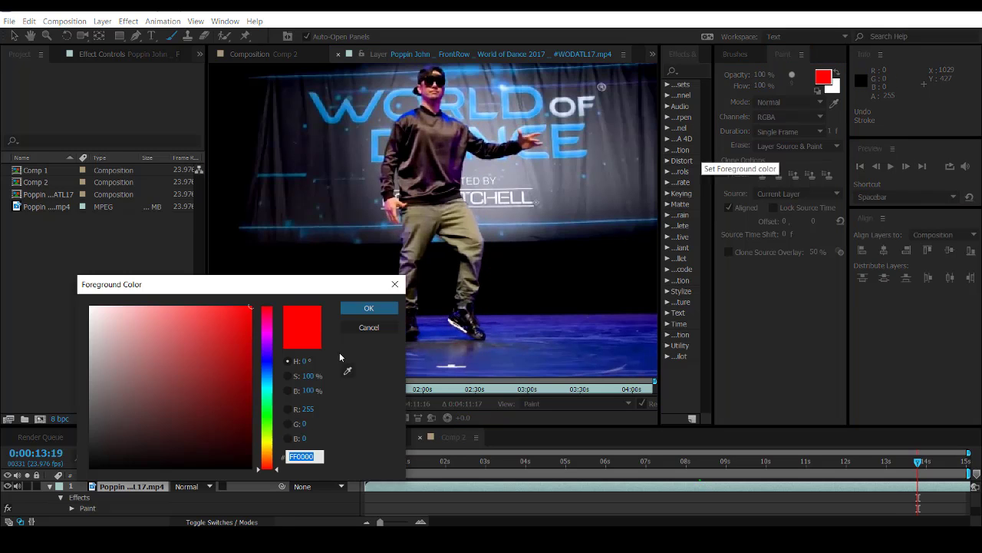
{"action": "left_click", "coordinate": [269, 411]}
{"action": "left_click", "coordinate": [360, 307]}
{"action": "mouse_move", "coordinate": [436, 247]}
{"action": "left_mouse_down"}
{"action": "mouse_move", "coordinate": [395, 295]}
{"action": "mouse_move", "coordinate": [415, 74]}
{"action": "left_mouse_up"}
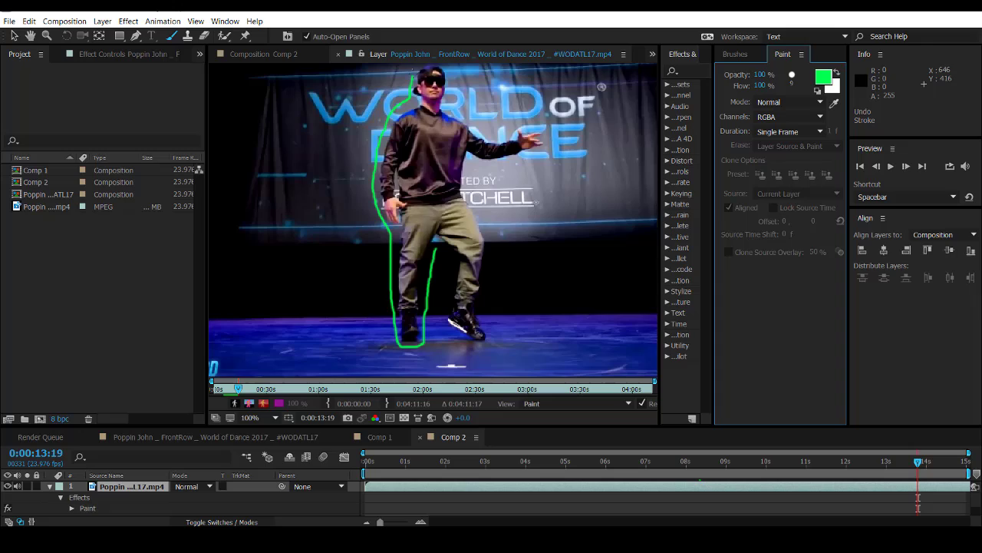
Move back to 0:00:06:08 and preview the painted scribble animation
{"action": "mouse_move", "coordinate": [918, 462]}
{"action": "left_mouse_down"}
{"action": "mouse_move", "coordinate": [632, 463]}
{"action": "mouse_move", "coordinate": [900, 475]}
{"action": "mouse_move", "coordinate": [619, 497]}
{"action": "left_mouse_up"}
{"action": "left_click", "coordinate": [894, 168]}
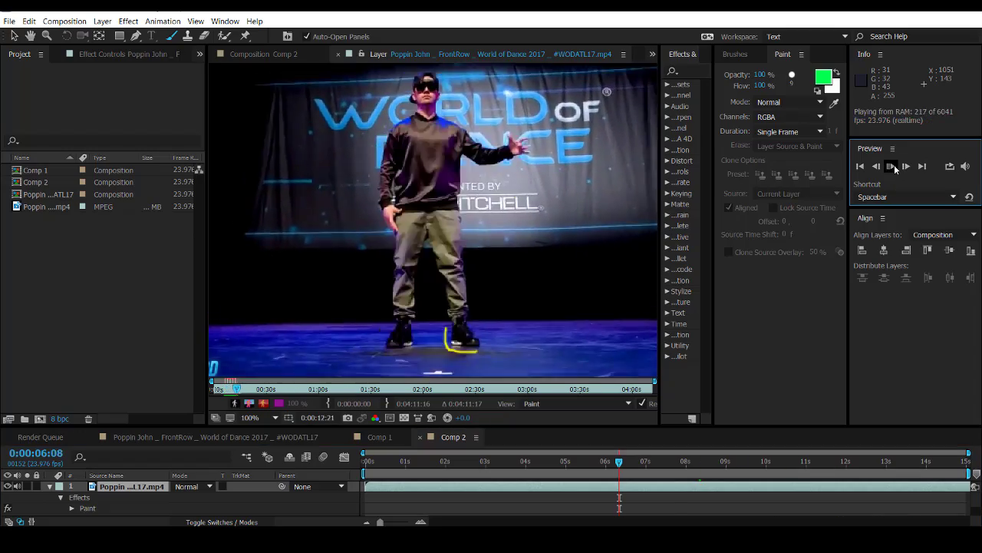
{"action": "left_click", "coordinate": [892, 167]}
{"action": "left_click", "coordinate": [128, 20]}
{"action": "mouse_move", "coordinate": [145, 296]}
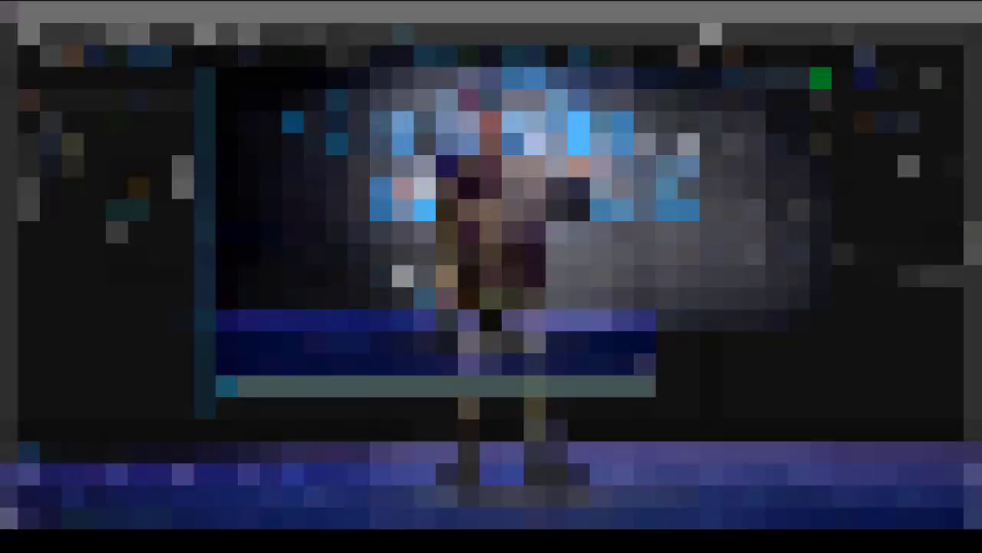